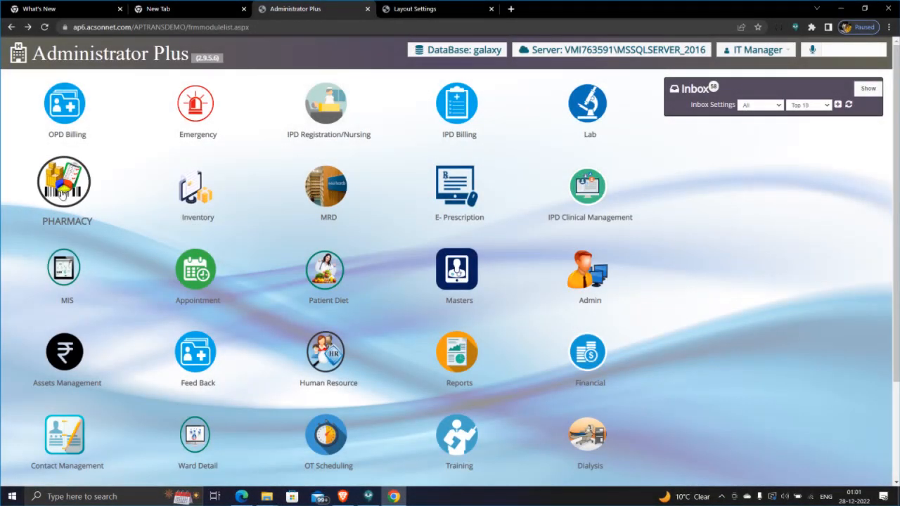
# Step: Load the PHARMACY module's Inventory dashboard with the central store's pending indents, requests and approvals
pyautogui.click(62, 195)
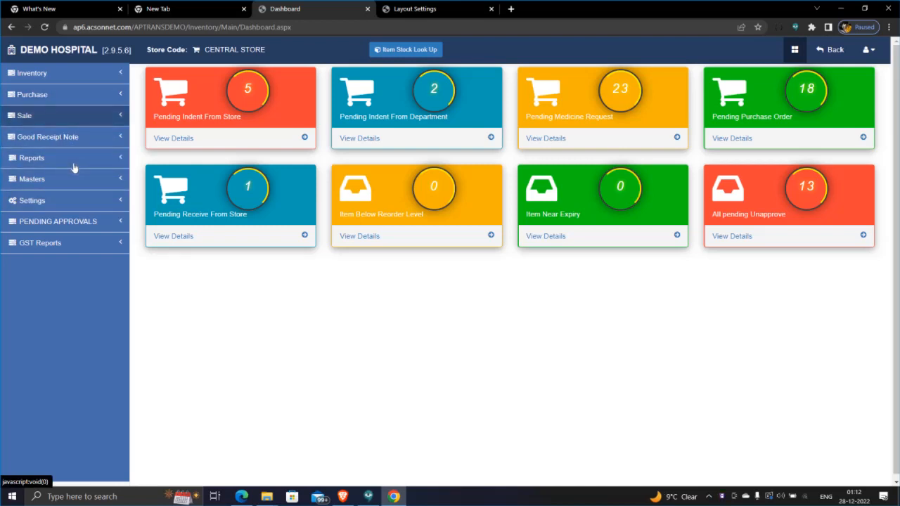
pyautogui.click(85, 126)
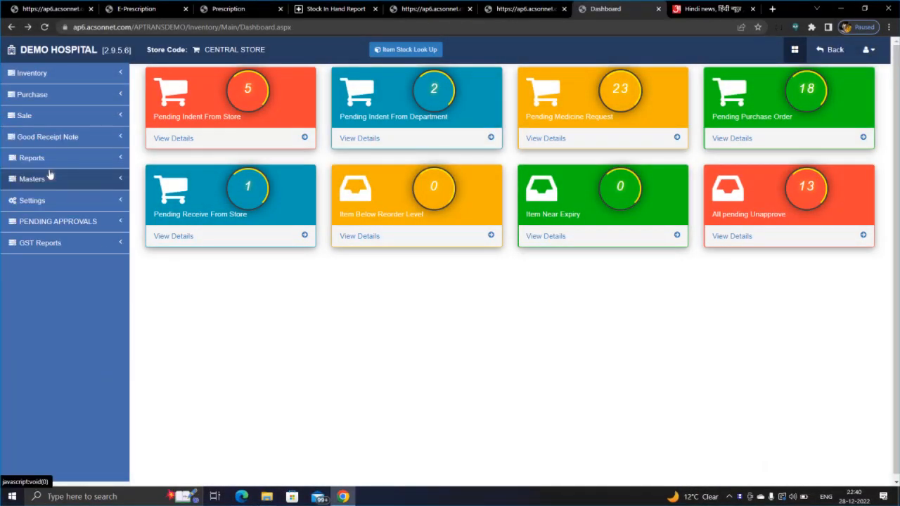
# Step: Go to Sale > Counter Sale and start a new bill with F2:Add New
pyautogui.click(90, 119)
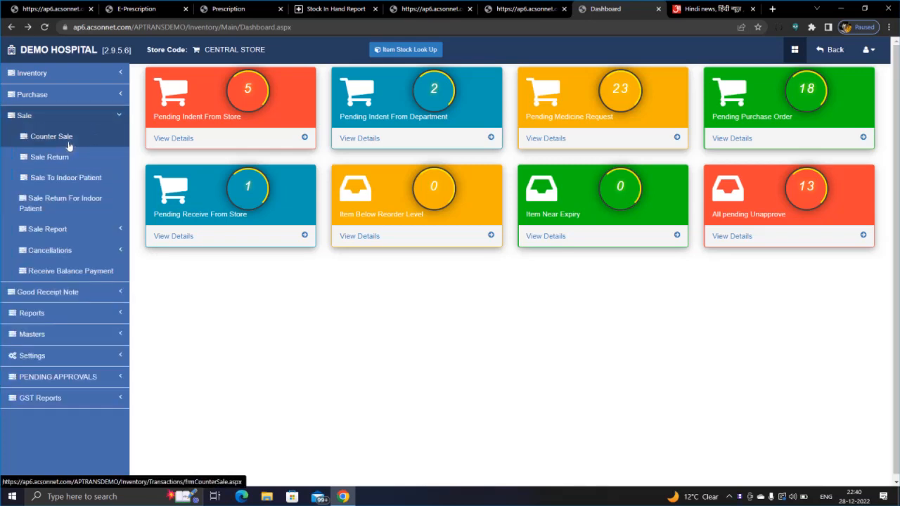
pyautogui.click(69, 145)
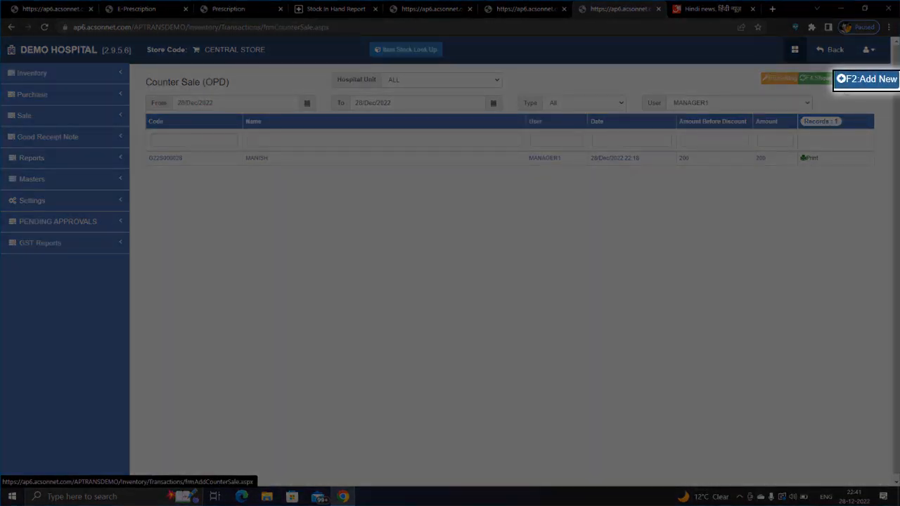
pyautogui.click(867, 78)
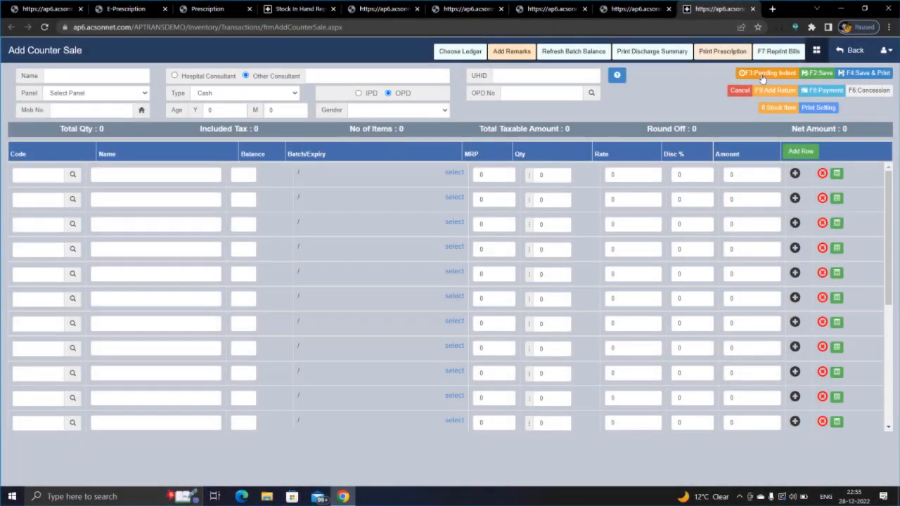
# Step: Issue the first pending indent's PARALDEHYDE NORMAL and CALPOL 650 MG TAB into the bill, totalling 120.00
pyautogui.click(762, 74)
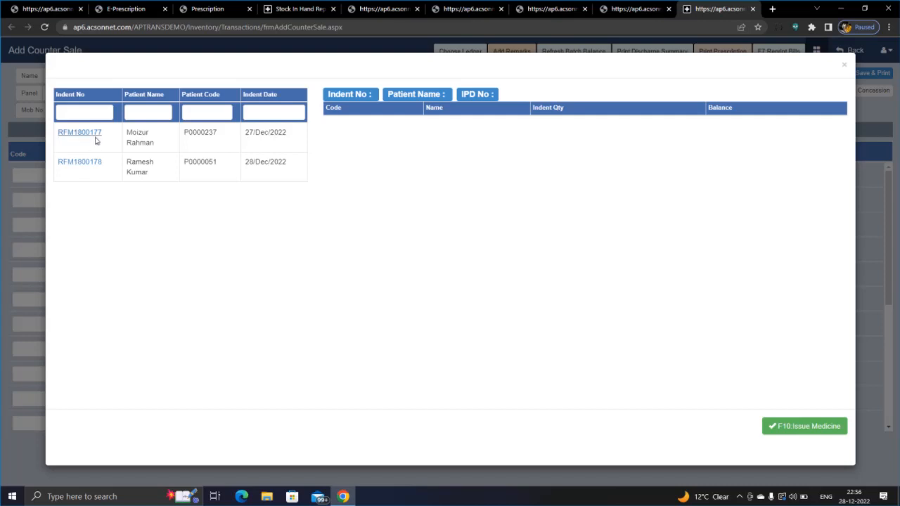
pyautogui.click(95, 138)
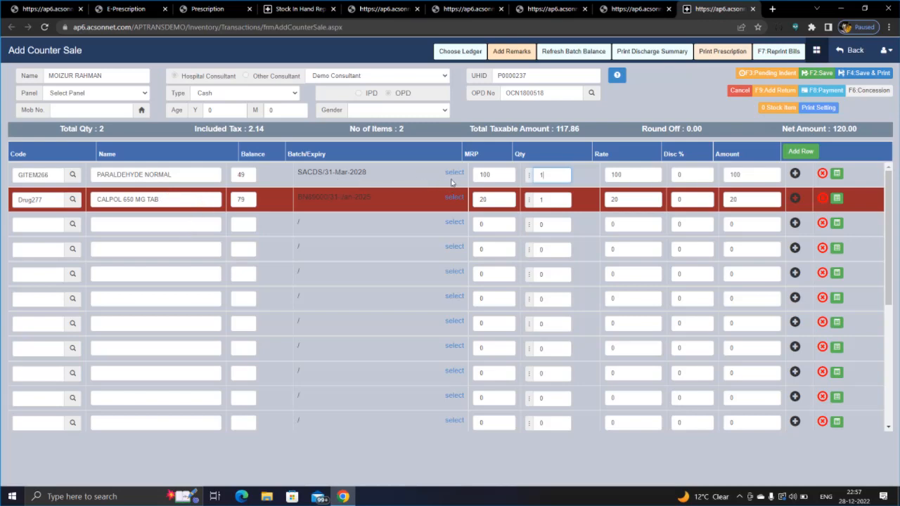
# Step: Check the line batches and keep CALPOL 650 MG TAB on batch BN89000, expiring 31-Jan-2025
pyautogui.click(462, 199)
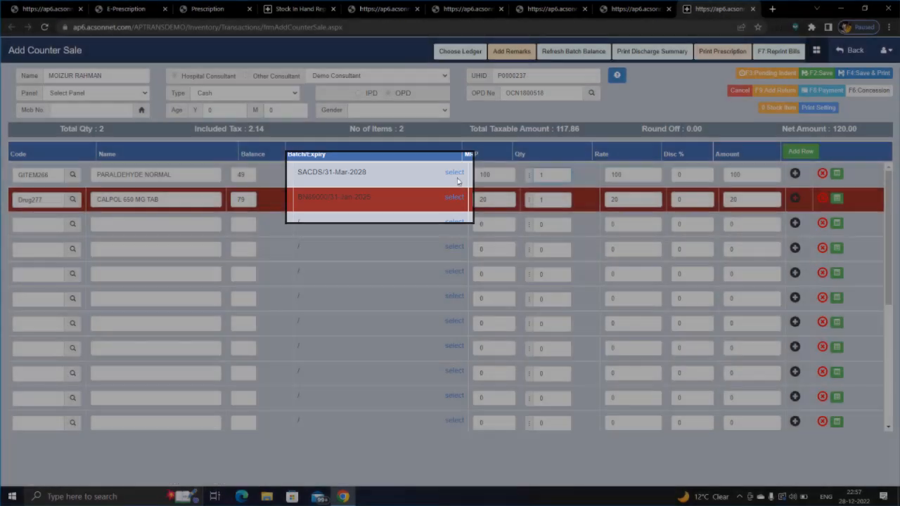
pyautogui.click(455, 173)
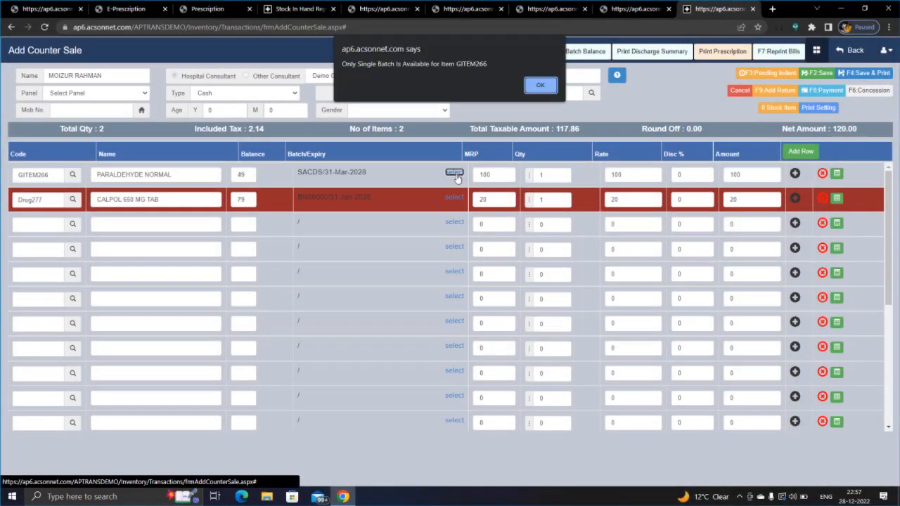
pyautogui.click(534, 86)
pyautogui.click(454, 199)
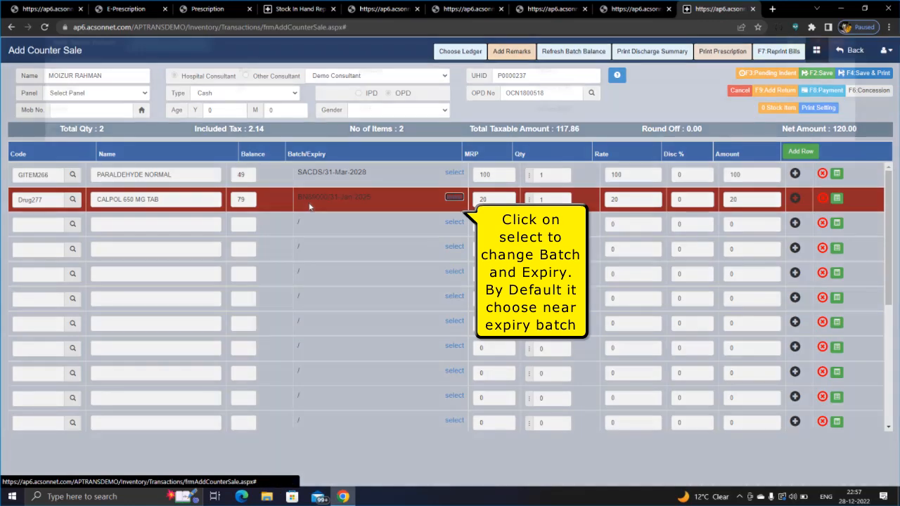
pyautogui.click(454, 198)
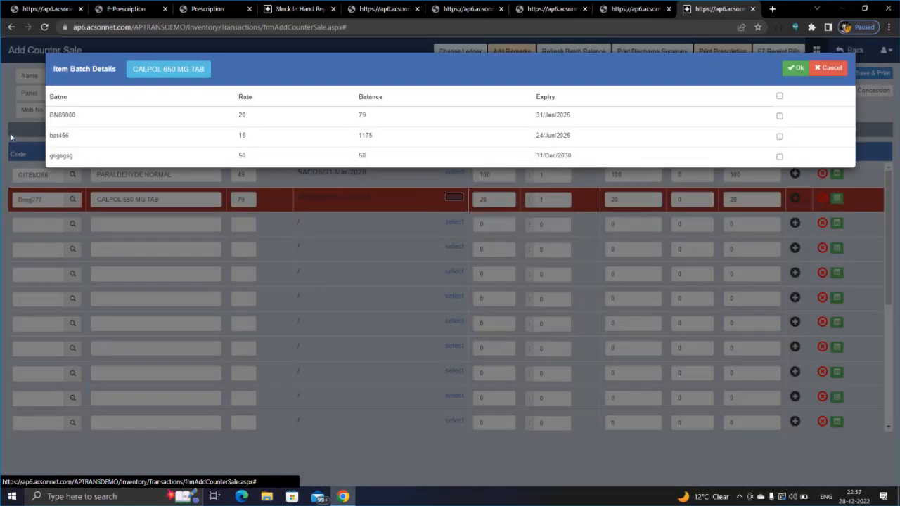
pyautogui.click(779, 115)
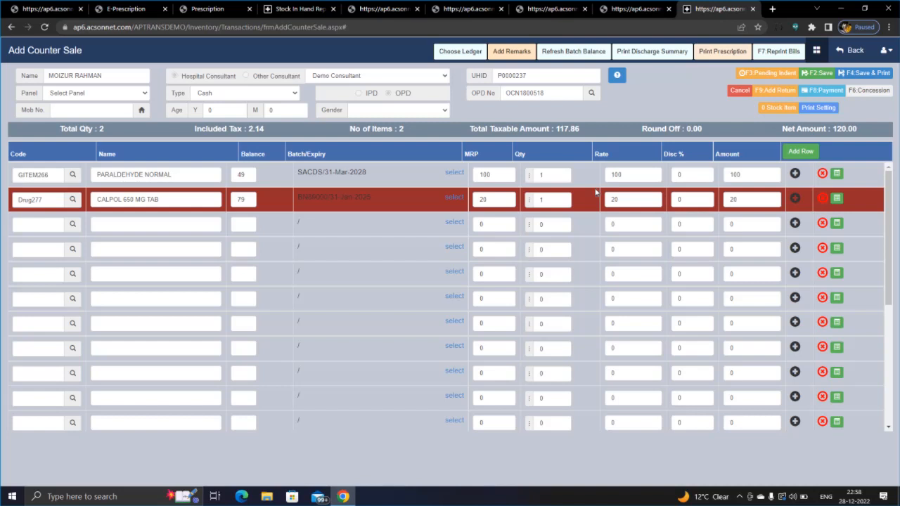
# Step: Open the patient's prescription PDF report, then go back to the 120.00 counter sale bill
pyautogui.click(705, 55)
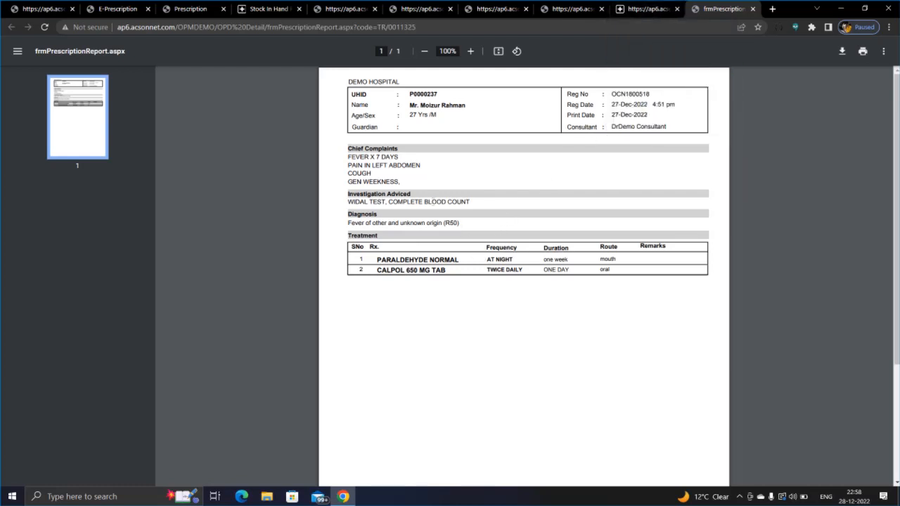
pyautogui.click(636, 13)
pyautogui.click(714, 52)
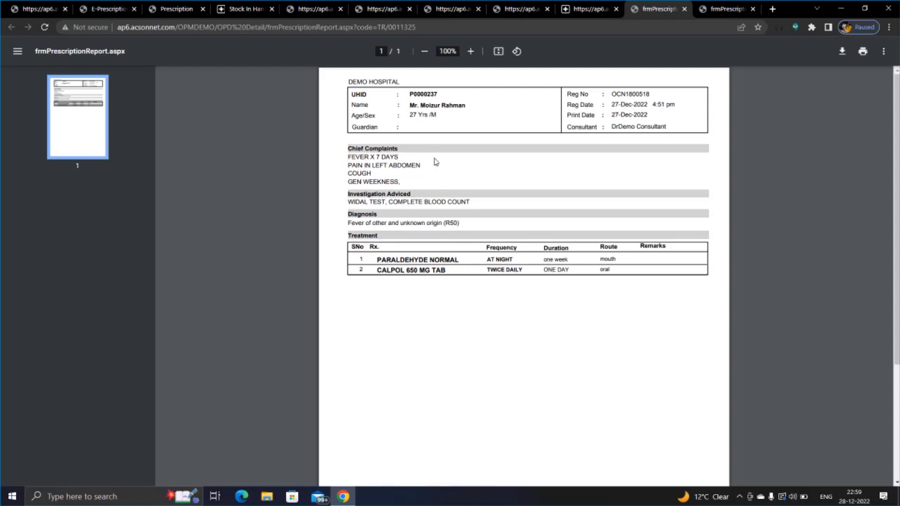
pyautogui.click(584, 10)
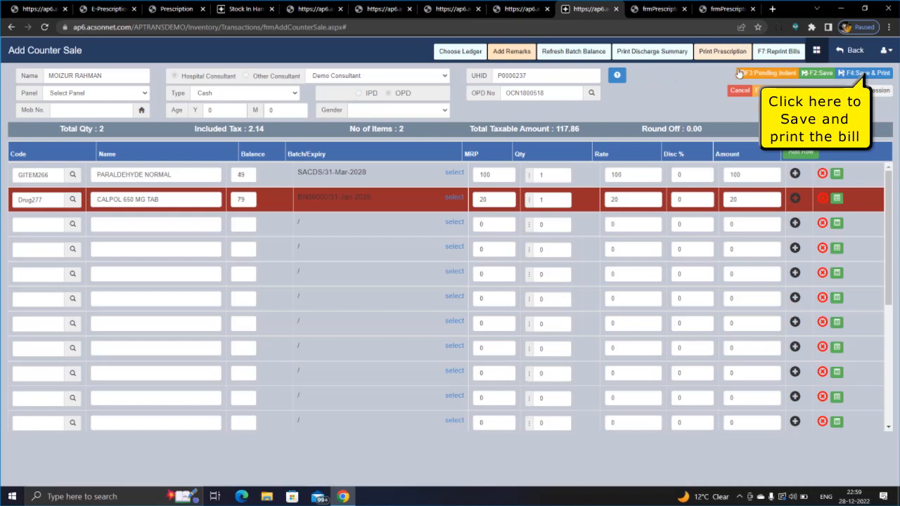
# Step: Save and print the 120.00 bill with F4, confirming the Saved Successfully alert
pyautogui.press('F4')
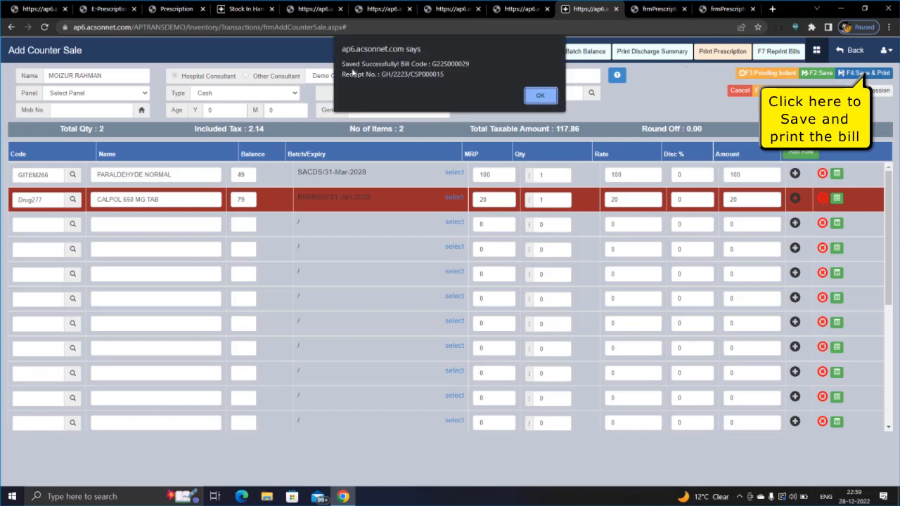
pyautogui.click(540, 96)
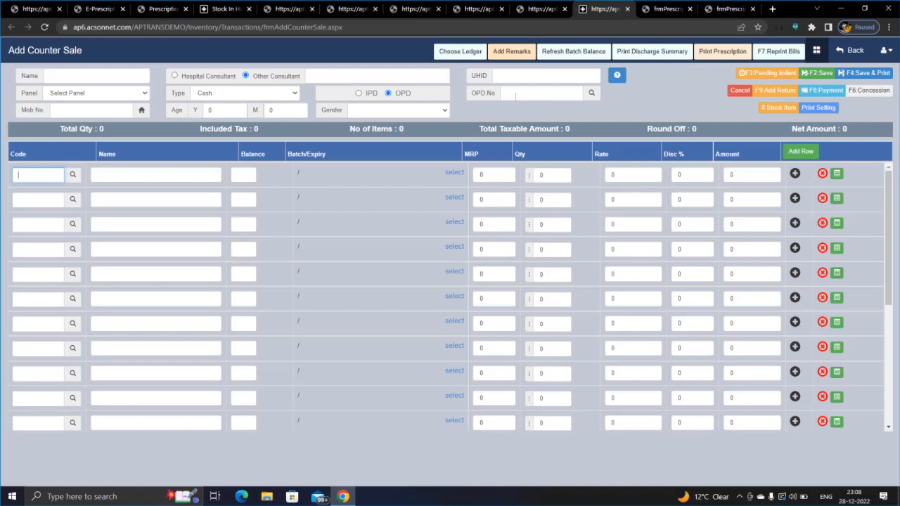
# Step: Fill the patient details from the first patient in the Search OPD Patient list
pyautogui.click(591, 92)
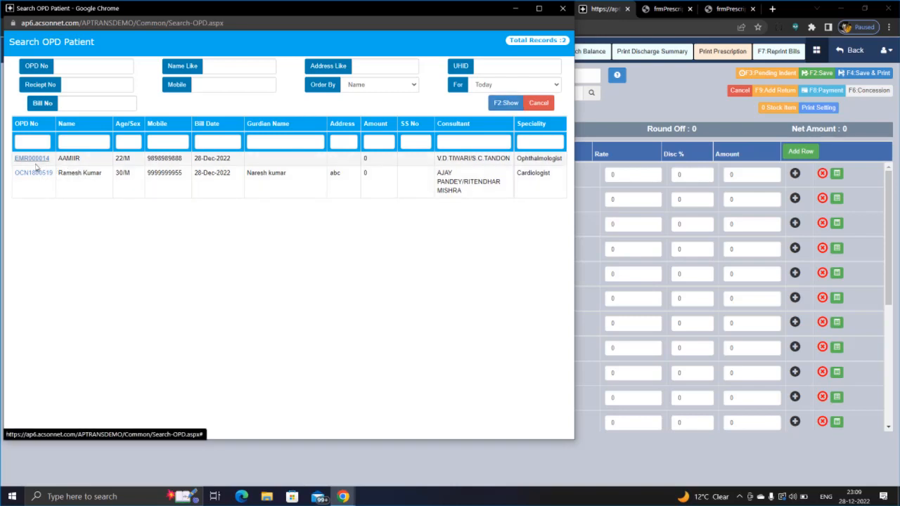
pyautogui.click(35, 160)
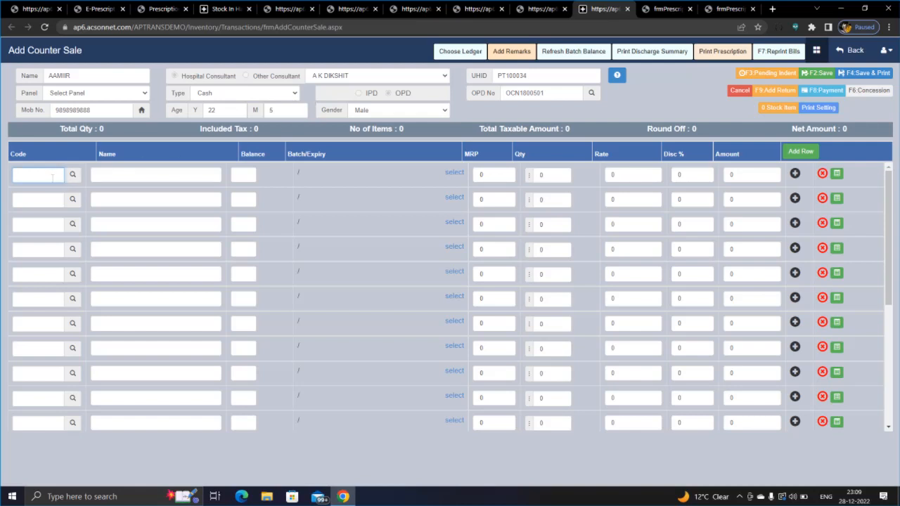
pyautogui.write('c')
# Step: Add CALPOL 650 MG TAB from batch bat456, quantity 20 at rate 15 (net 300.00)
pyautogui.write('alpo')
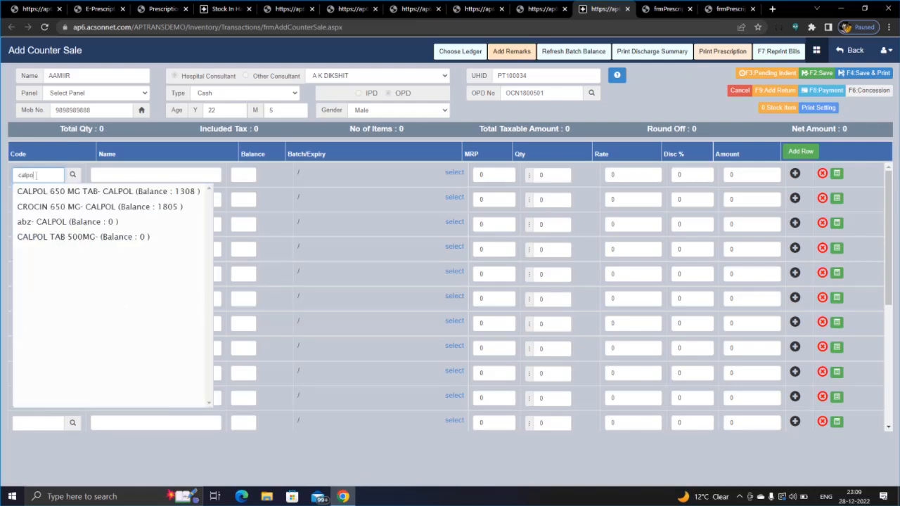
pyautogui.write('l')
pyautogui.click(102, 190)
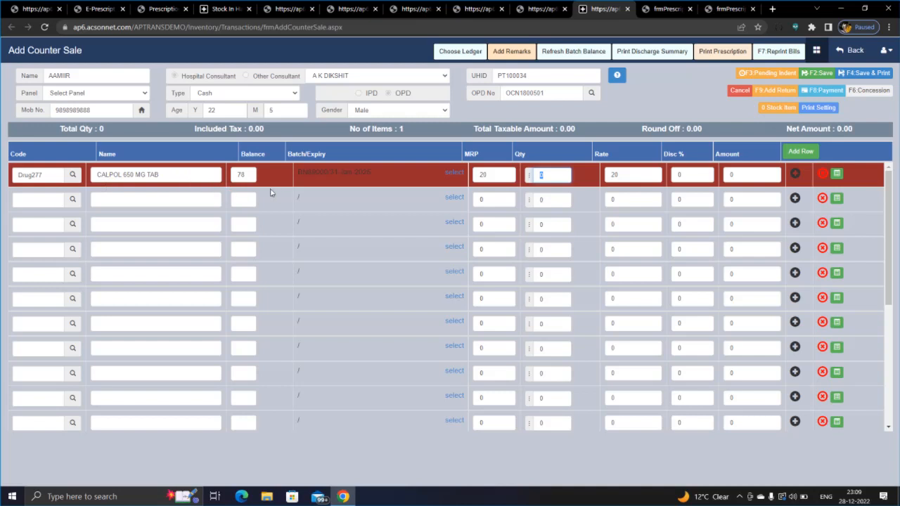
pyautogui.click(454, 175)
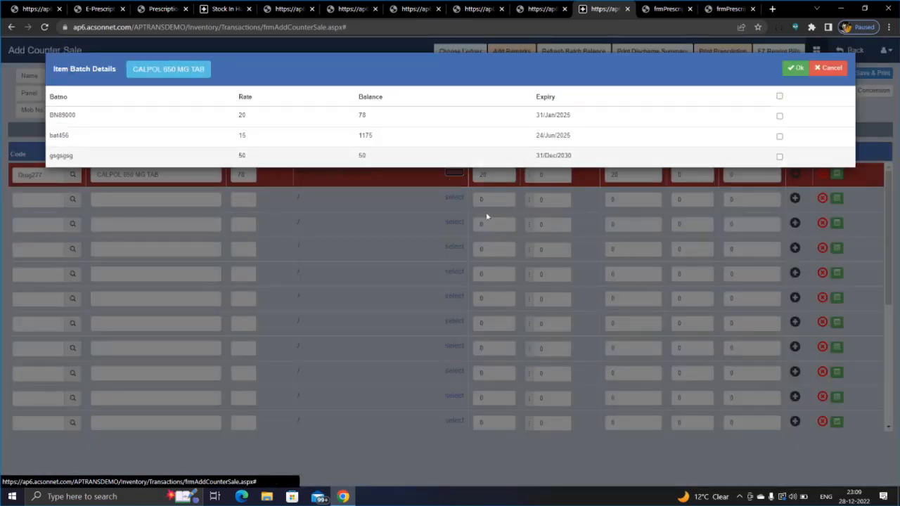
pyautogui.click(829, 142)
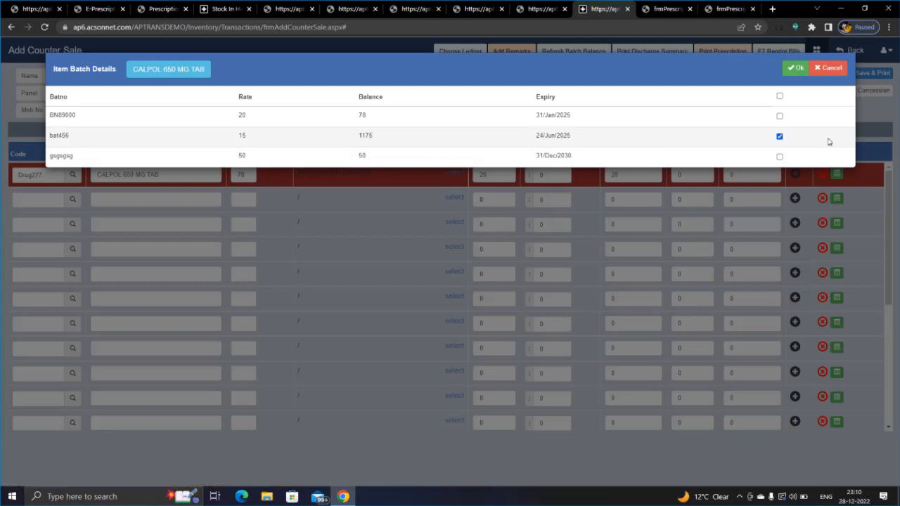
pyautogui.click(795, 68)
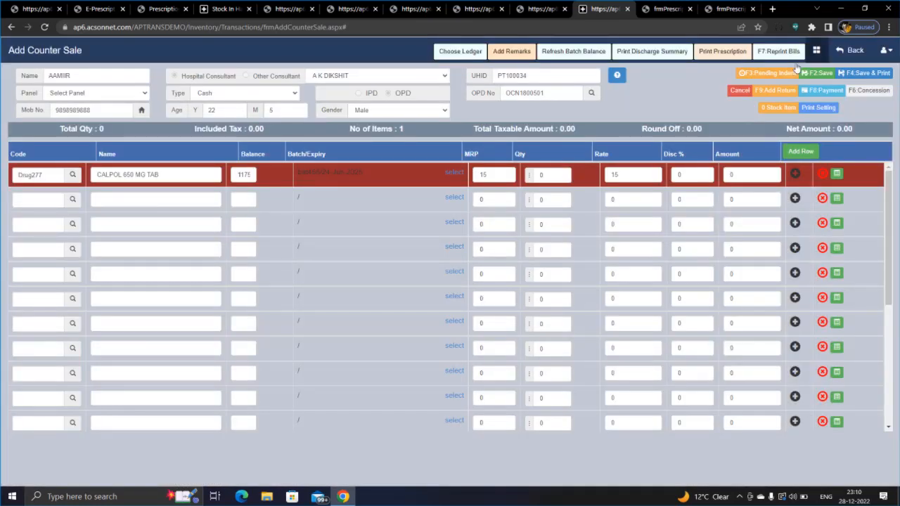
pyautogui.click(547, 175)
pyautogui.write('20')
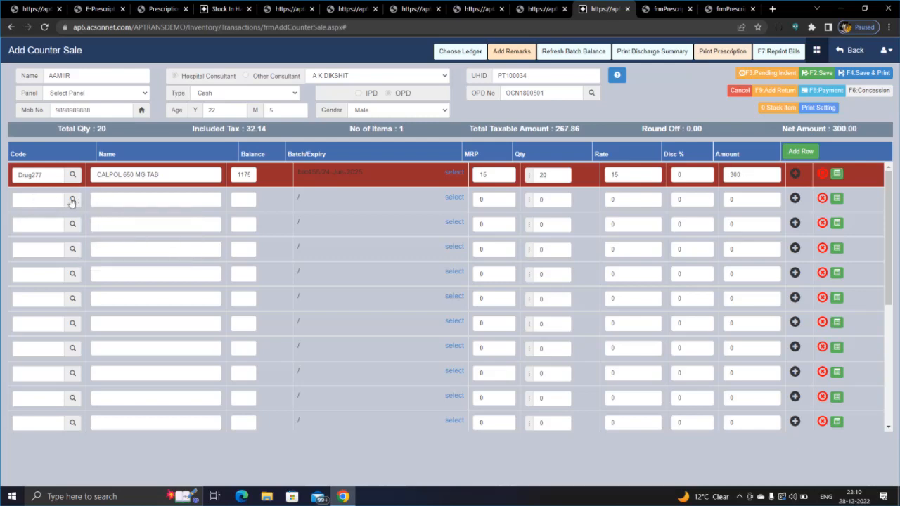
# Step: In Item Searches for the second row, tick the abc NORMAL item GITEM052
pyautogui.click(72, 201)
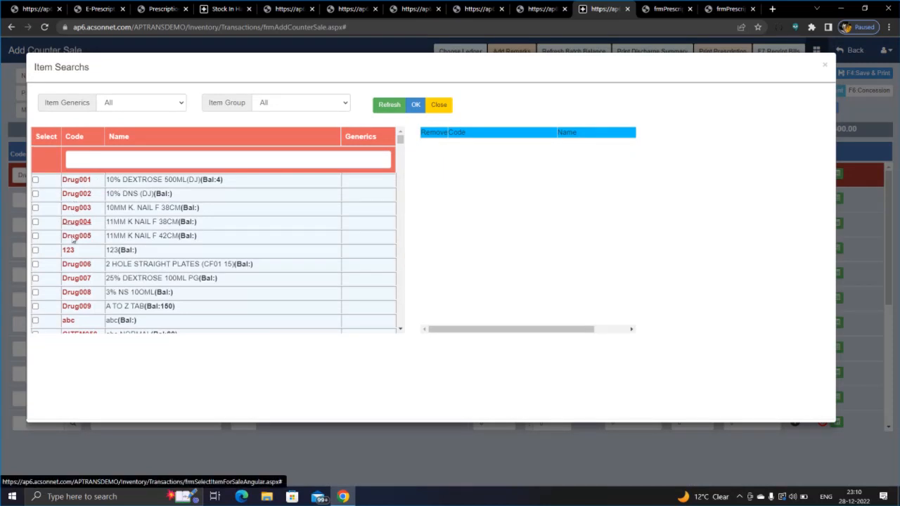
pyautogui.scroll(-2, 76, 276)
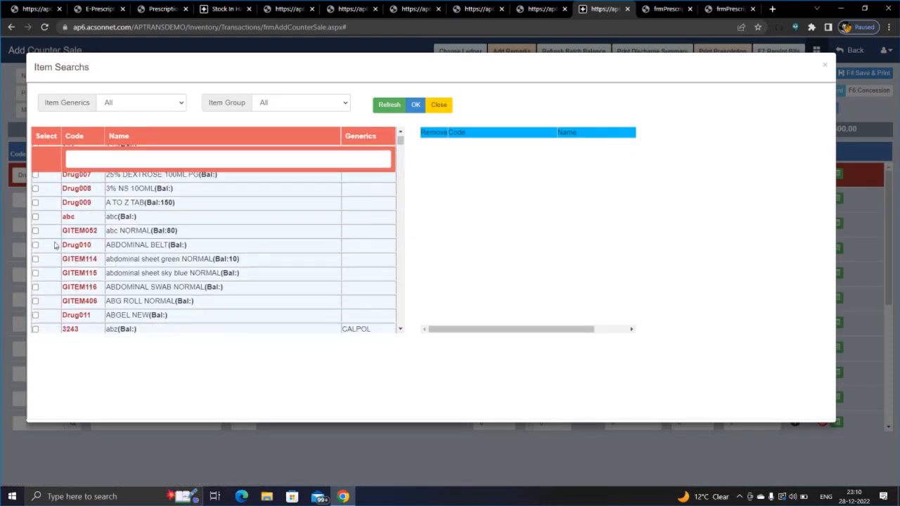
pyautogui.click(92, 232)
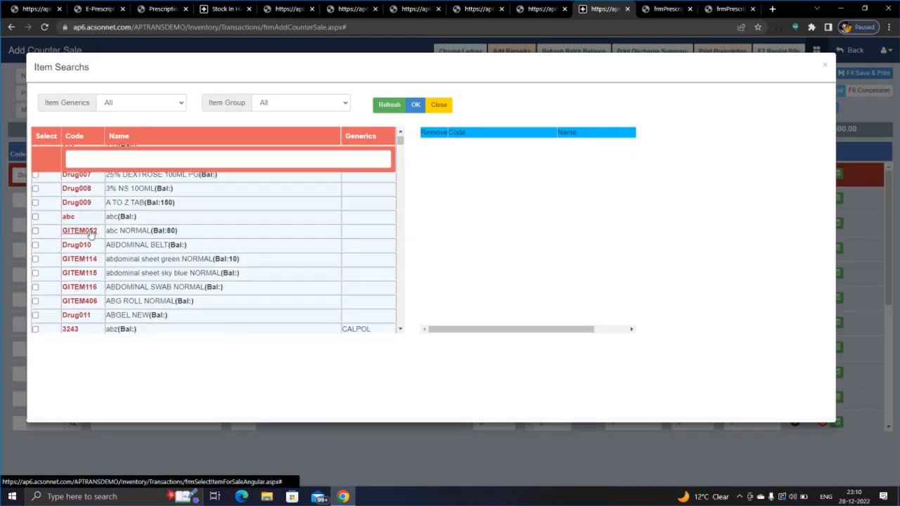
pyautogui.scroll(-1, 97, 247)
pyautogui.scroll(3, 78, 232)
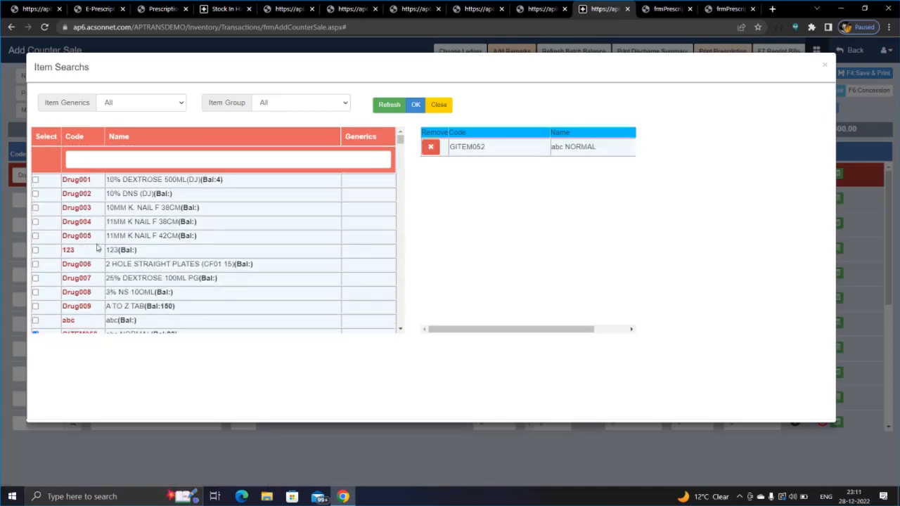
pyautogui.scroll(-4, 46, 208)
pyautogui.scroll(1, 84, 229)
# Step: Search 'croc', tick CROCIN 650 MG (Drug478) and add both items to the bill
pyautogui.rightClick(85, 160)
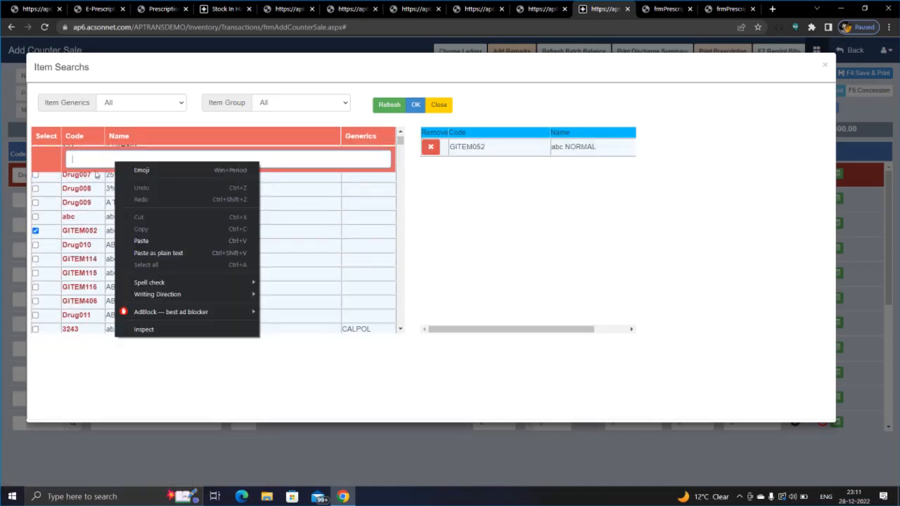
pyautogui.click(85, 161)
pyautogui.write('c')
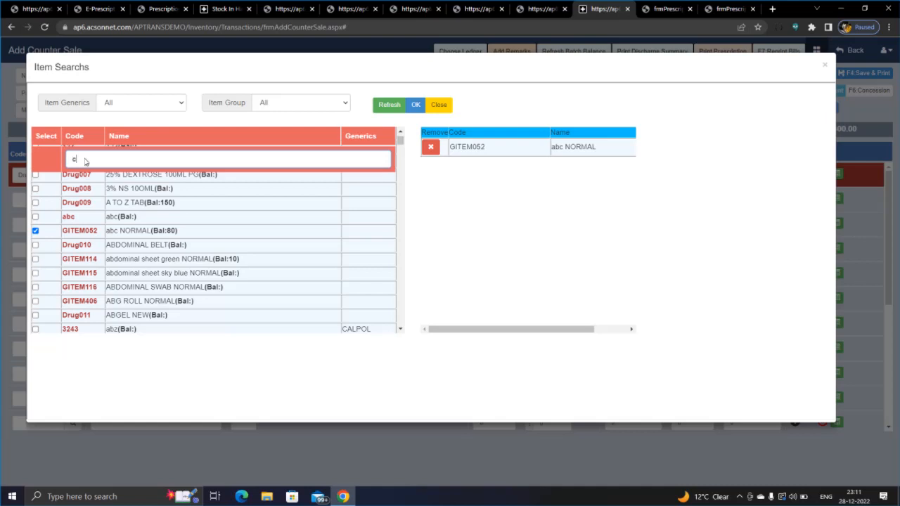
pyautogui.write('roc')
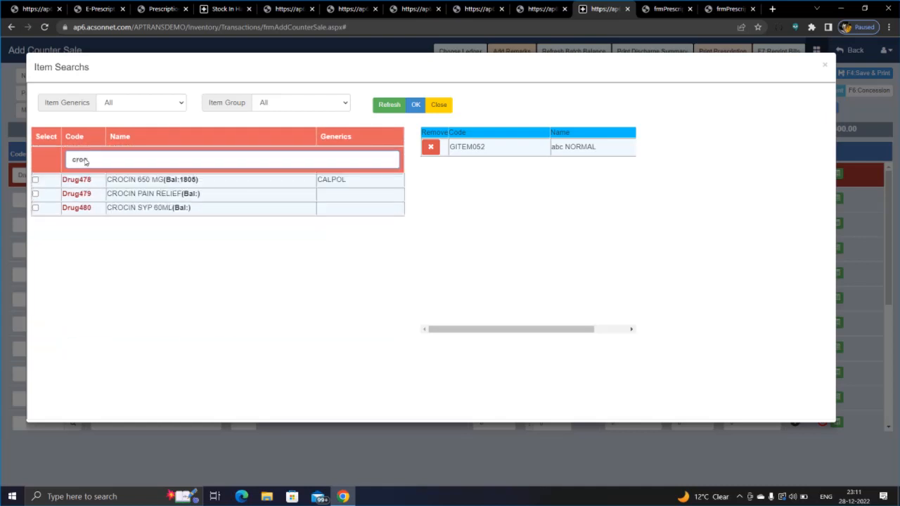
pyautogui.click(35, 179)
pyautogui.rightClick(34, 178)
pyautogui.click(434, 254)
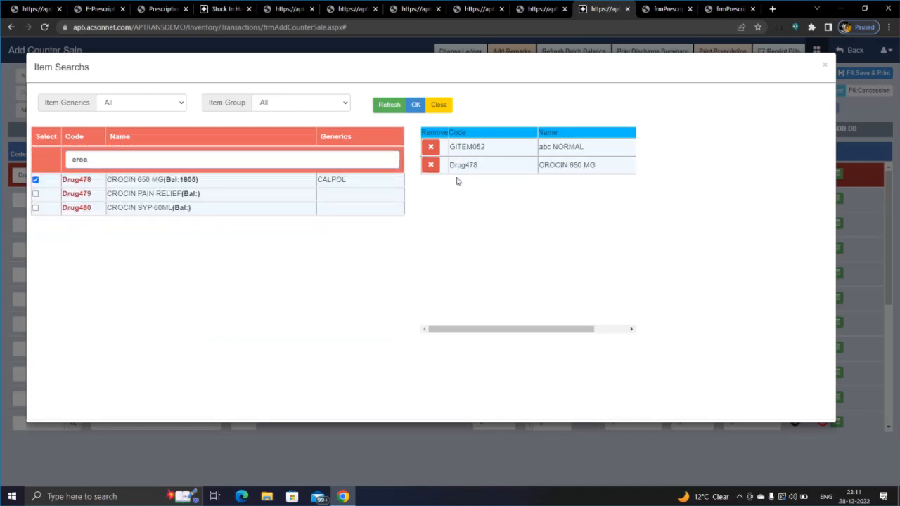
pyautogui.click(415, 105)
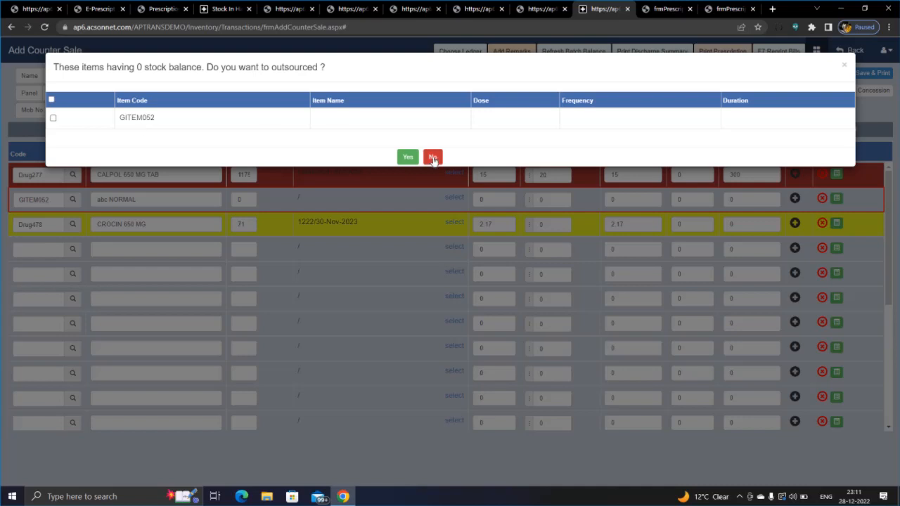
# Step: Answer No to outsourcing the zero-stock abc NORMAL item (GITEM052)
pyautogui.click(431, 158)
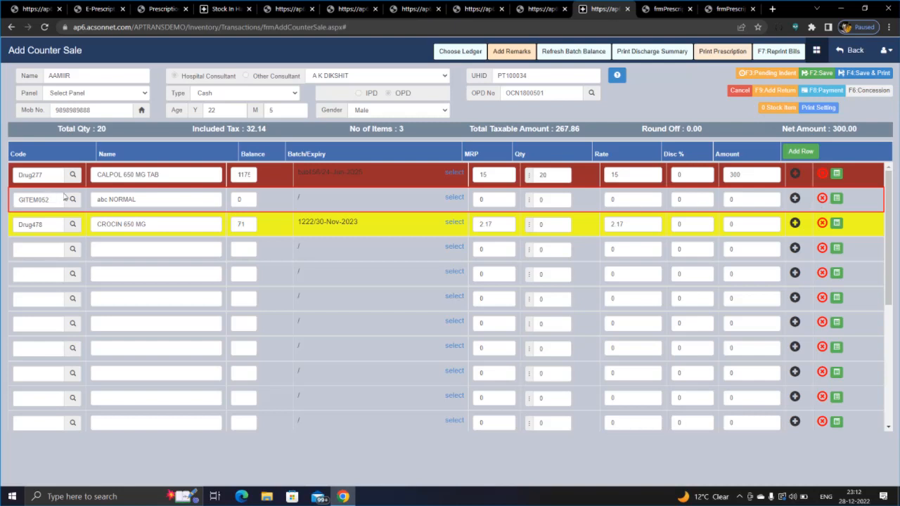
# Step: Delete the abc NORMAL row, keep CROCIN 650 MG's batch, and set its quantity to 50
pyautogui.click(823, 199)
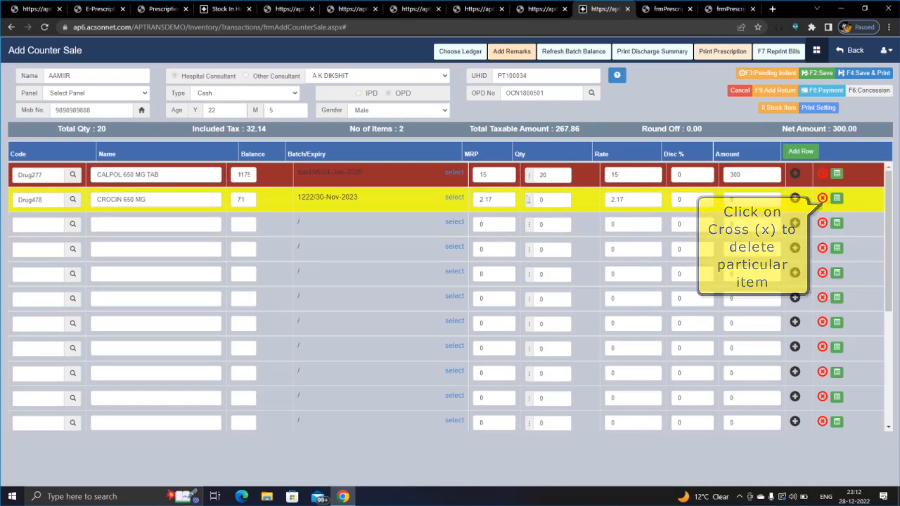
pyautogui.click(460, 200)
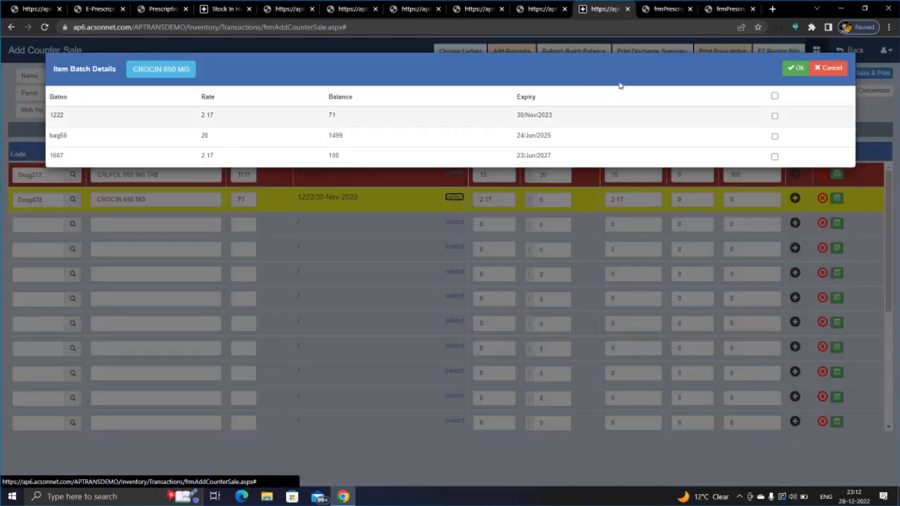
pyautogui.click(841, 68)
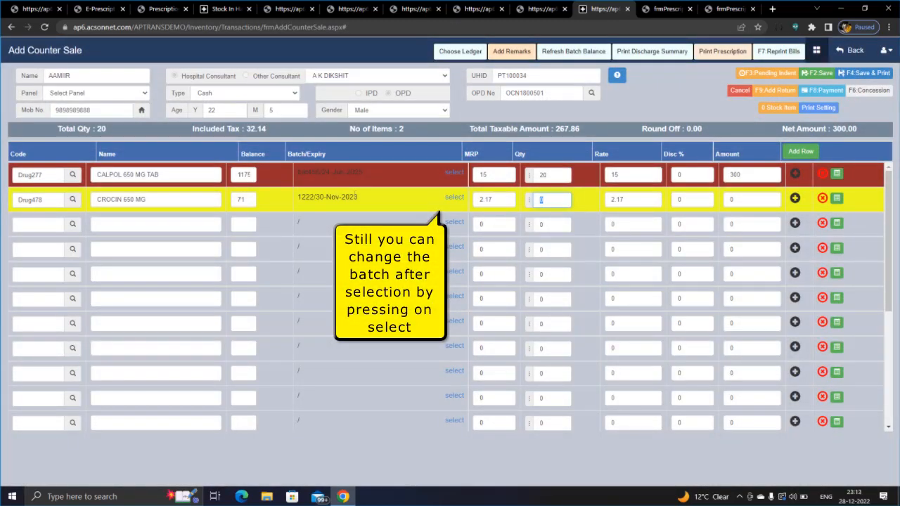
pyautogui.write('50')
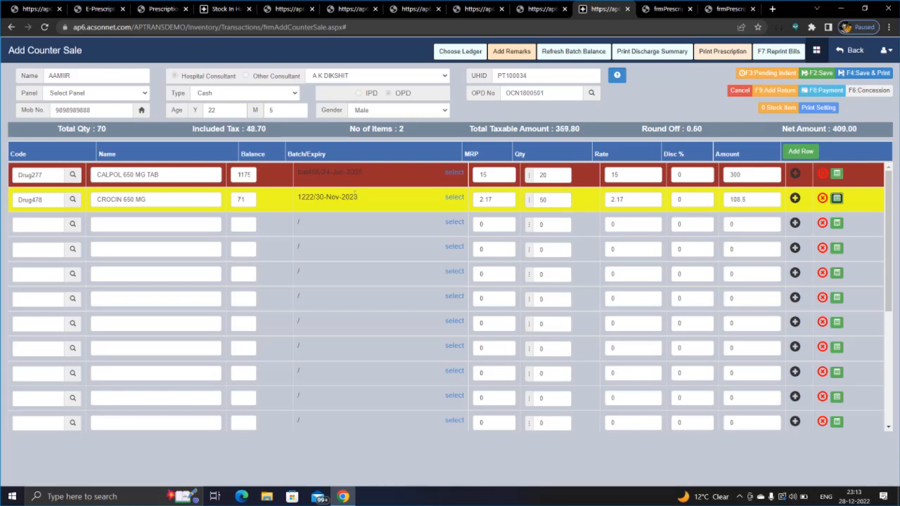
# Step: Save and print the bill, acknowledge the saved alert, and begin a new counter sale with F2
pyautogui.click(865, 75)
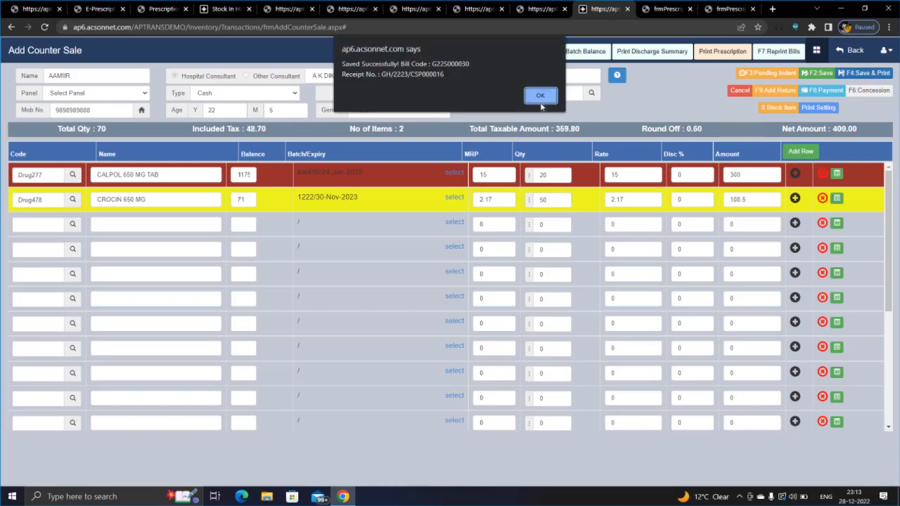
pyautogui.click(540, 98)
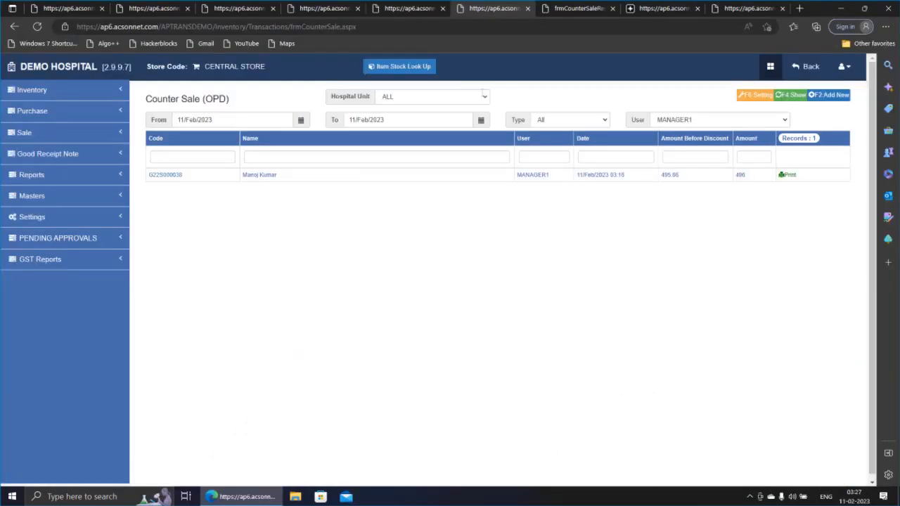
pyautogui.press('F2')
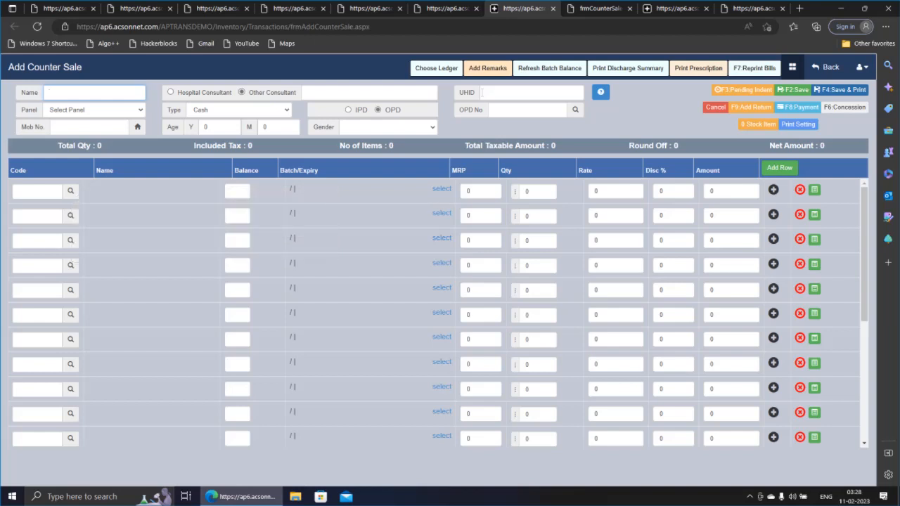
pyautogui.click(483, 92)
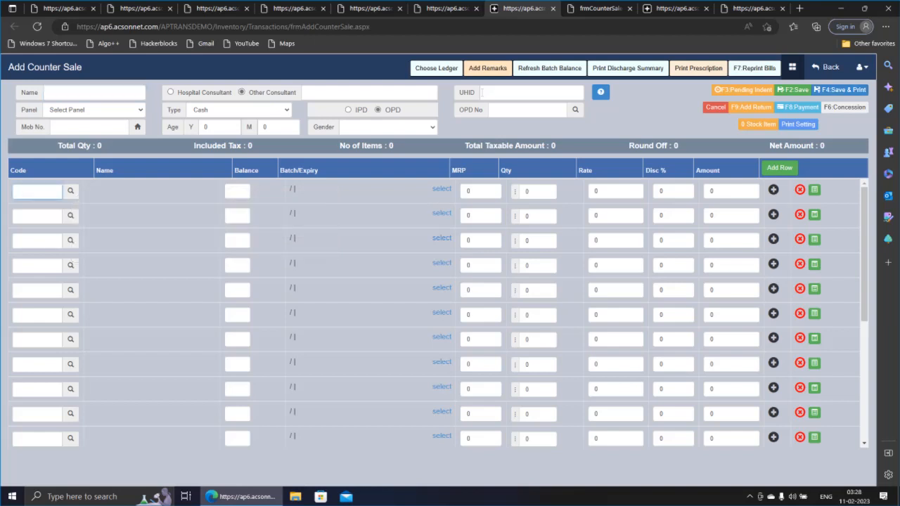
pyautogui.click(485, 91)
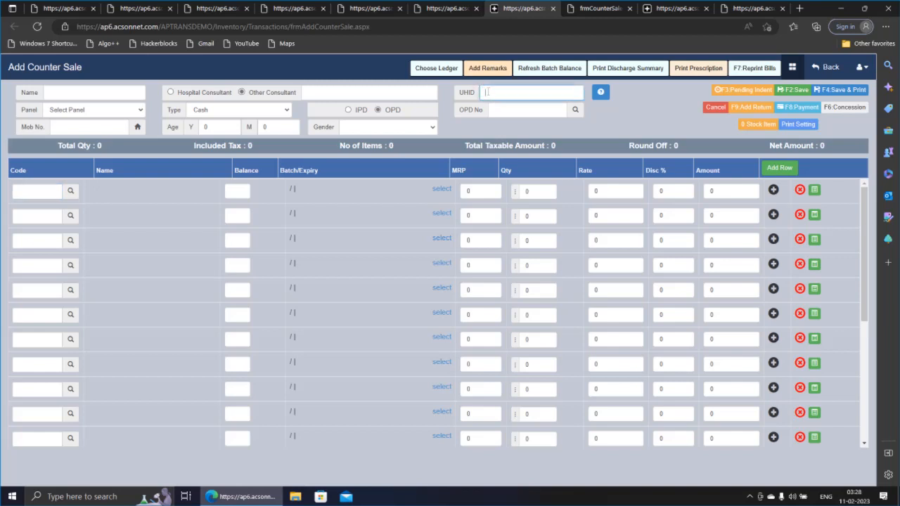
pyautogui.write('5')
pyautogui.write('81')
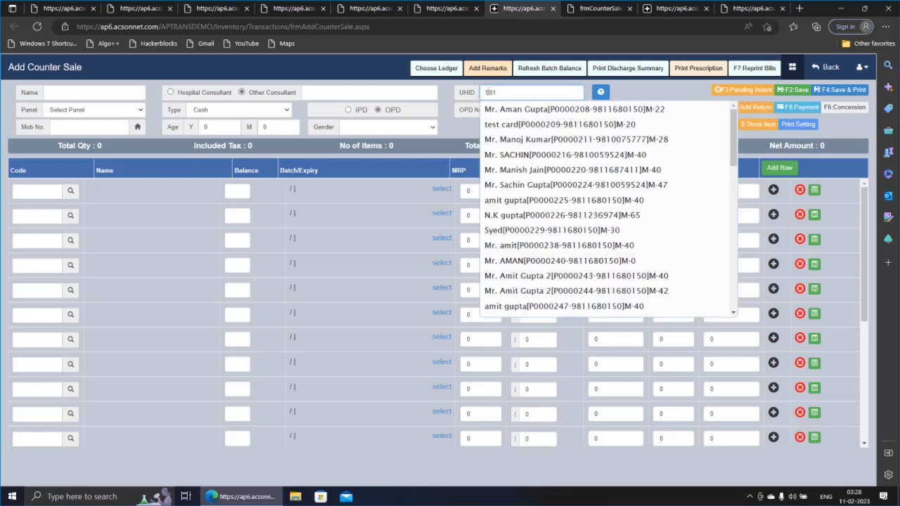
pyautogui.write('0')
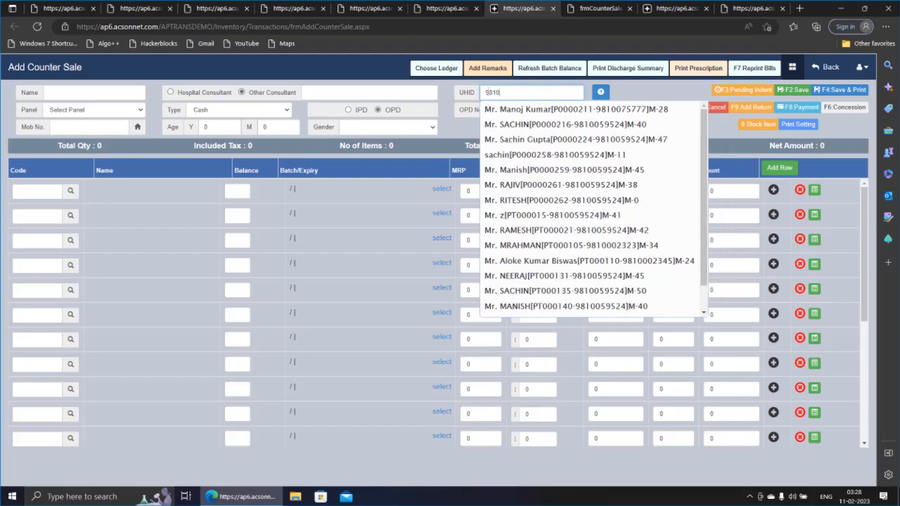
pyautogui.write('0')
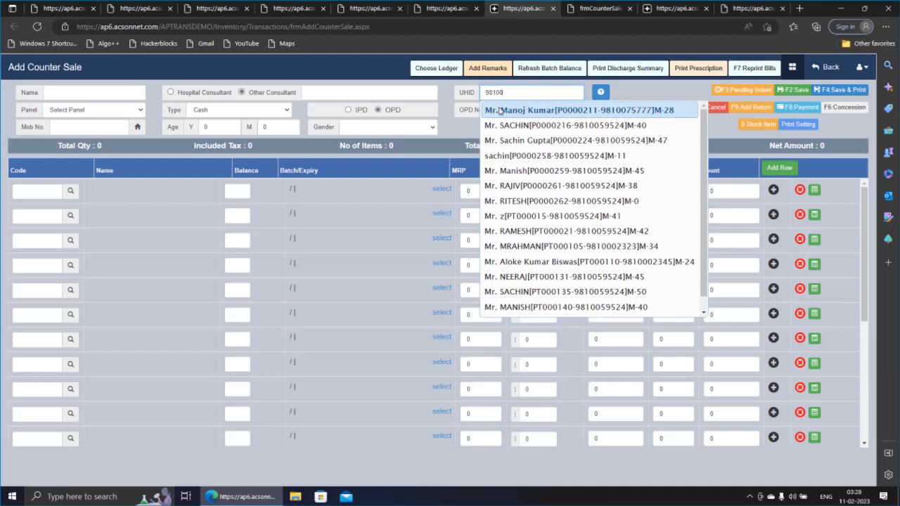
pyautogui.write('5')
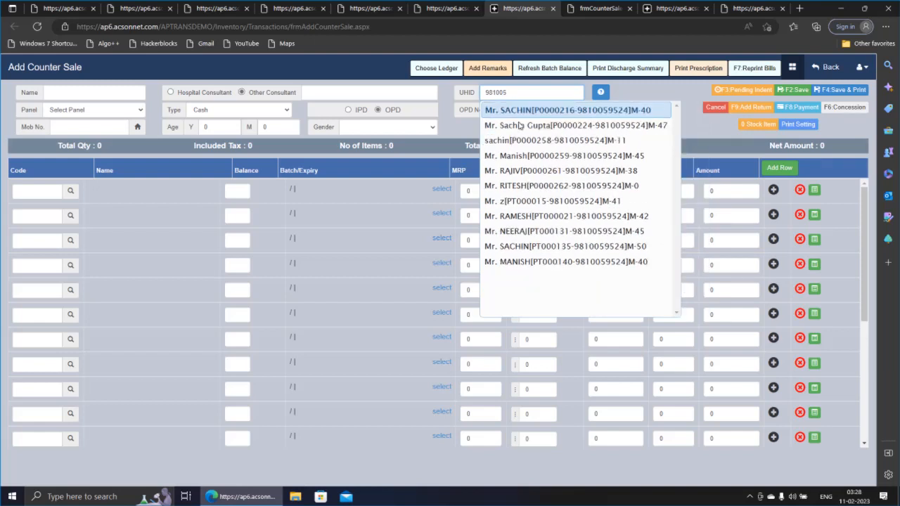
pyautogui.press('Return')
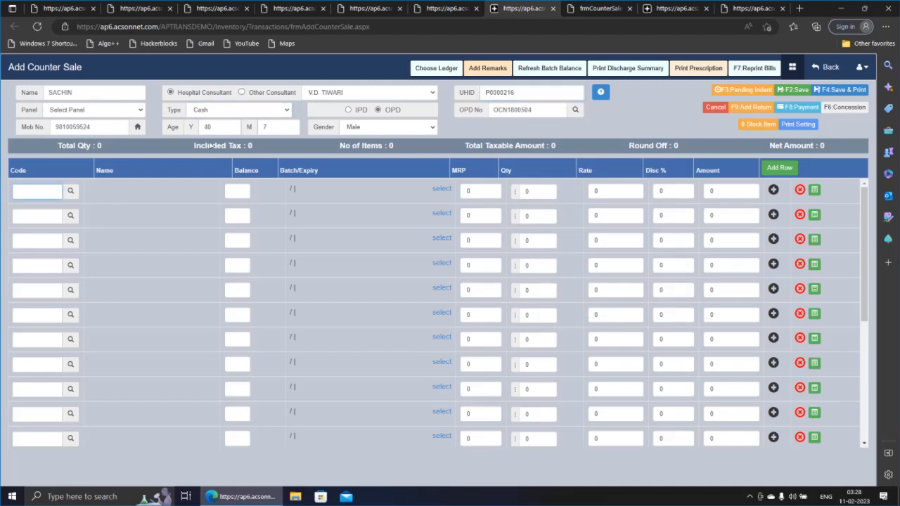
pyautogui.click(534, 91)
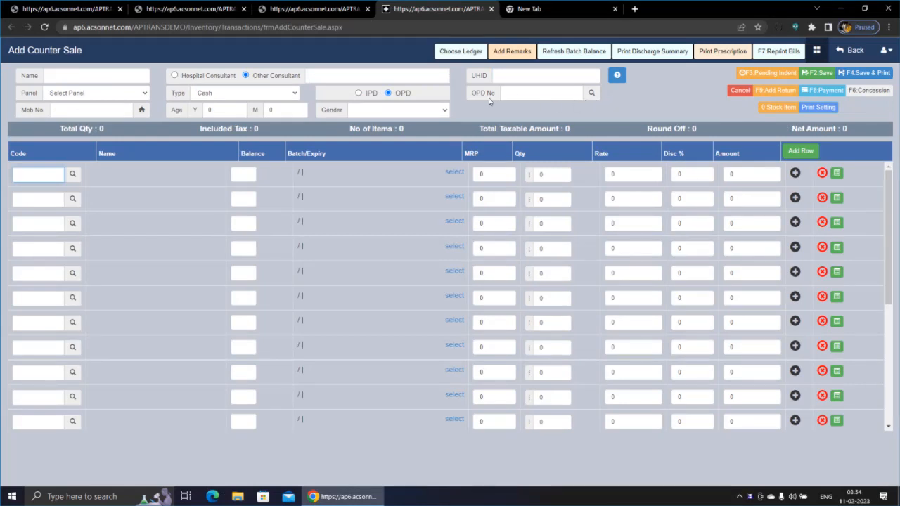
# Step: Search OPD patients over the Don't Remember period with name 'ra' and address 'gha'
pyautogui.click(590, 95)
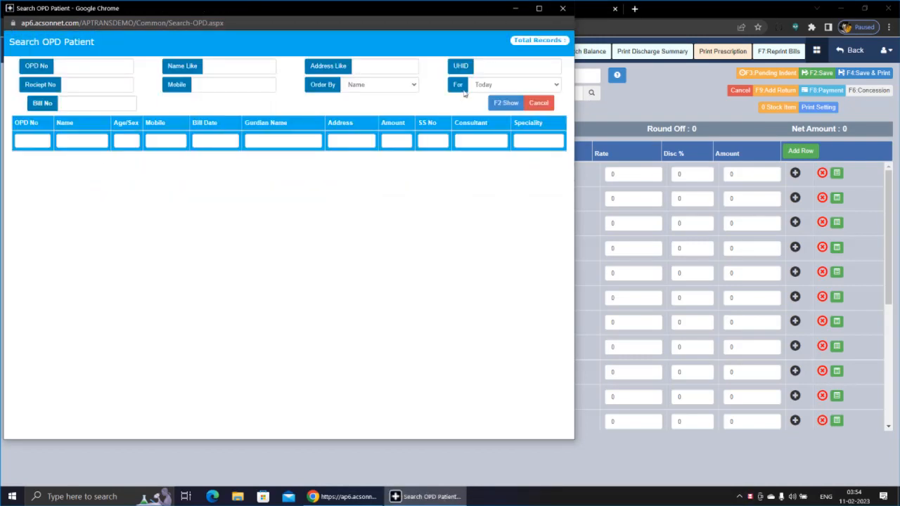
pyautogui.click(472, 86)
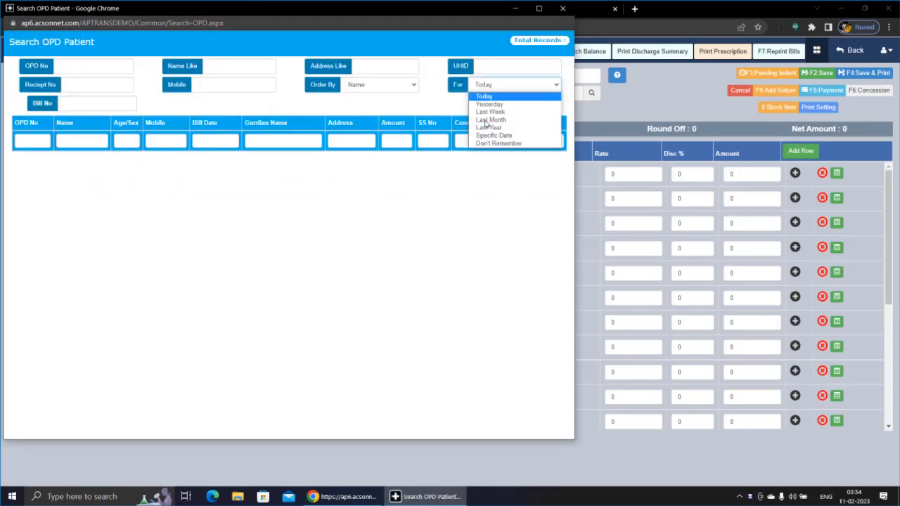
pyautogui.click(492, 143)
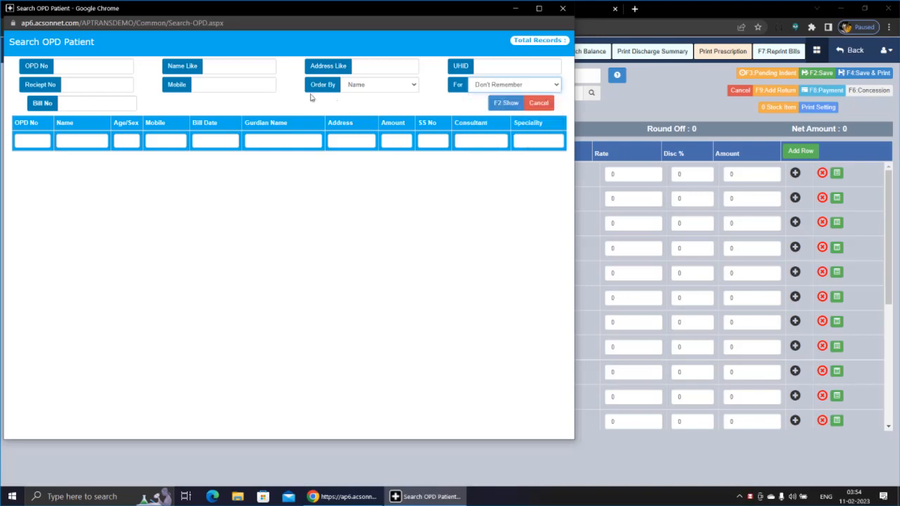
pyautogui.click(227, 66)
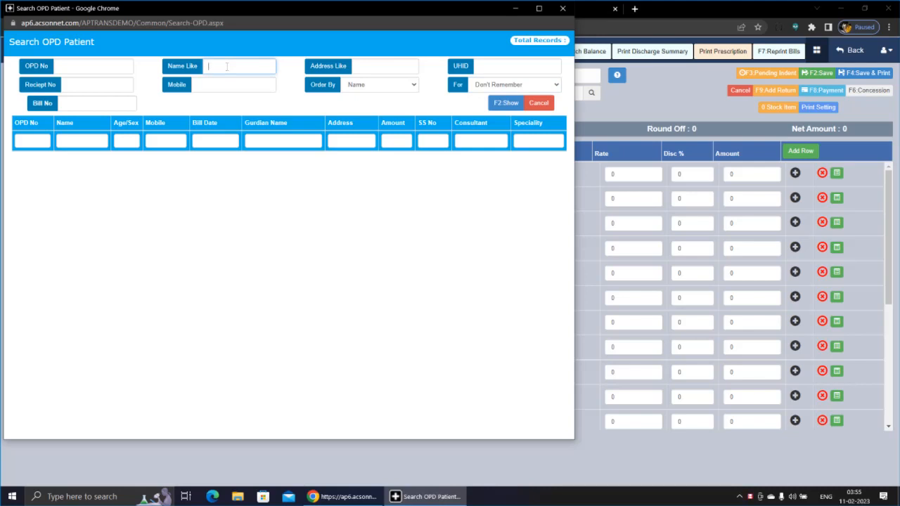
pyautogui.write('raj')
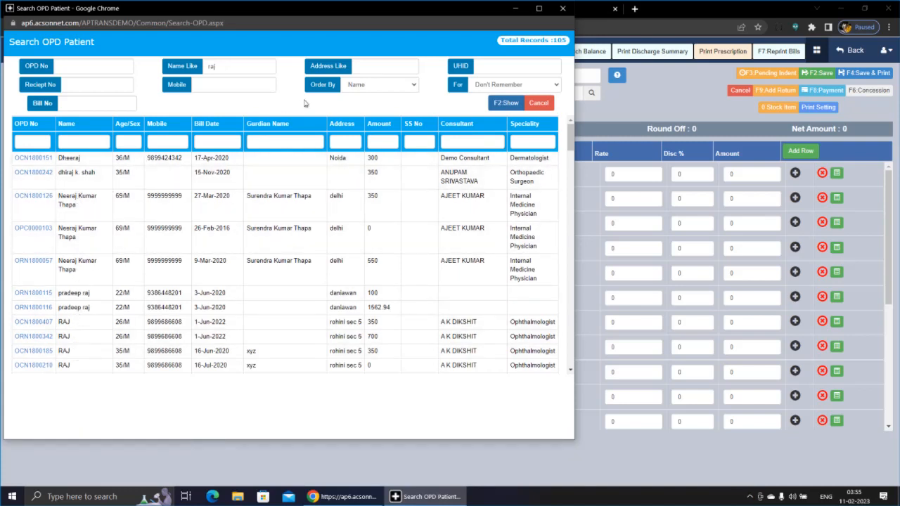
pyautogui.click(379, 67)
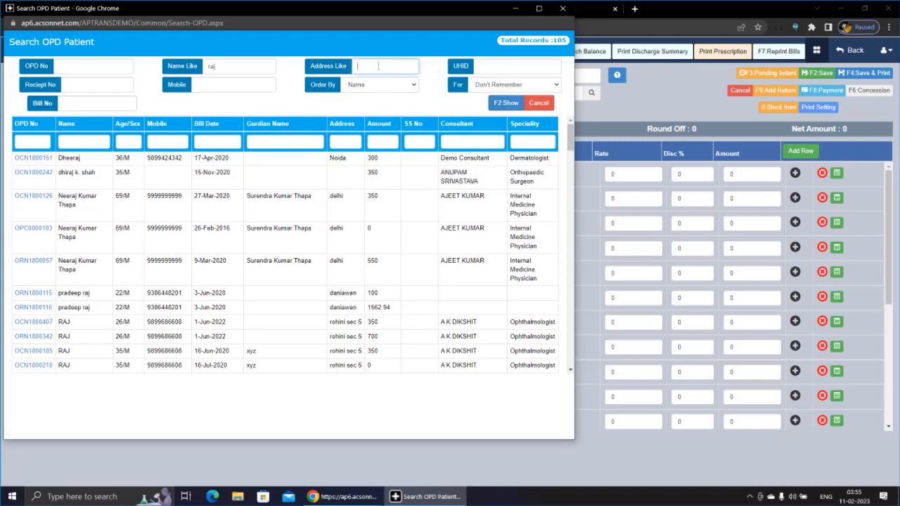
pyautogui.write('ghaz')
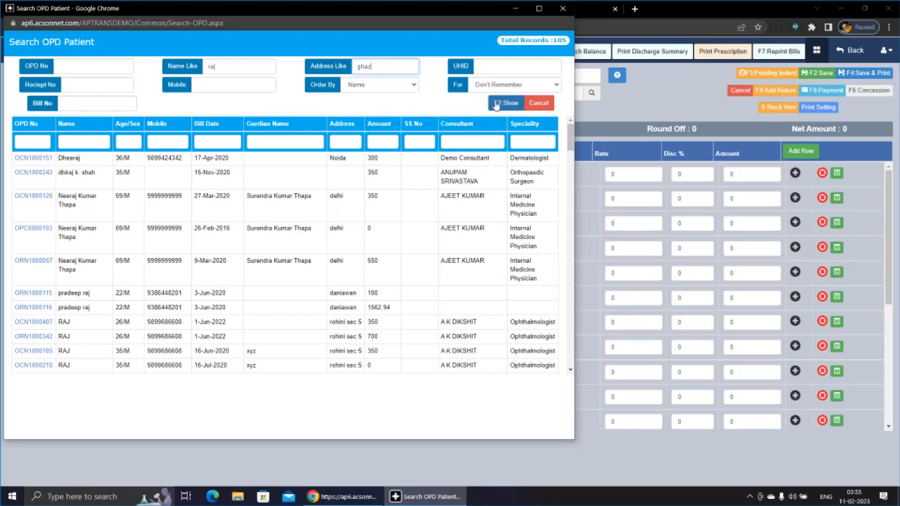
pyautogui.click(496, 104)
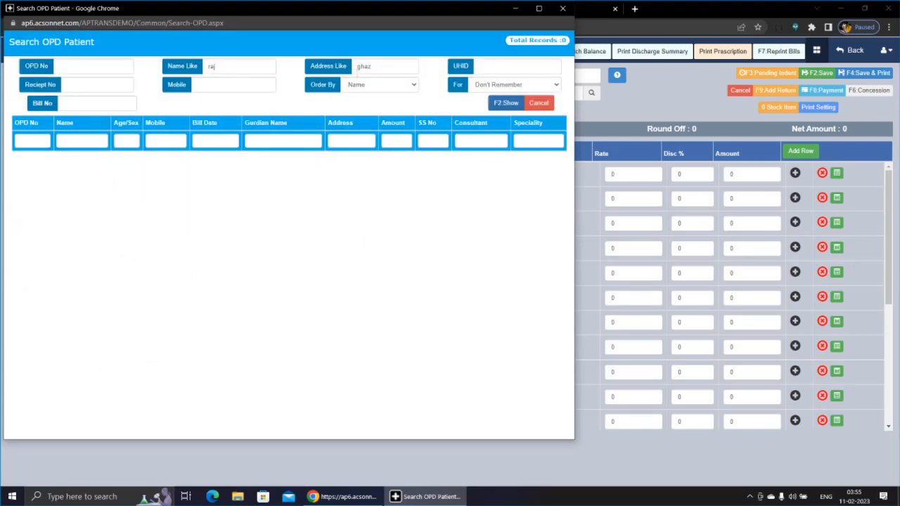
# Step: Clear the name filter, search by address only, and load the found patient into the sale
pyautogui.doubleClick(234, 66)
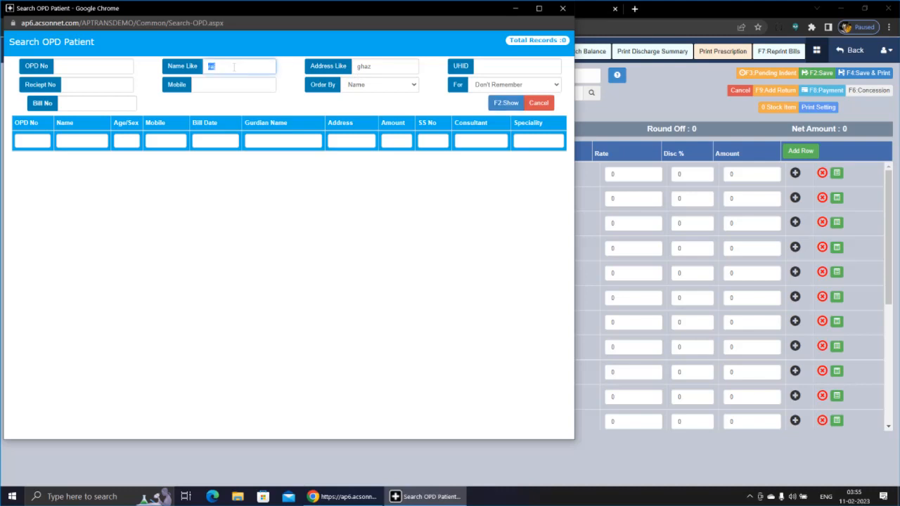
pyautogui.press('BackSpace')
pyautogui.click(500, 104)
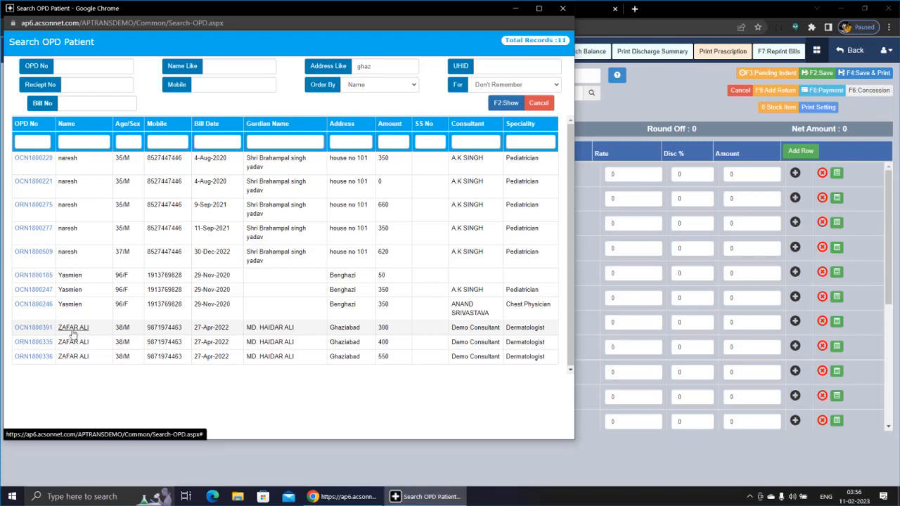
pyautogui.click(73, 329)
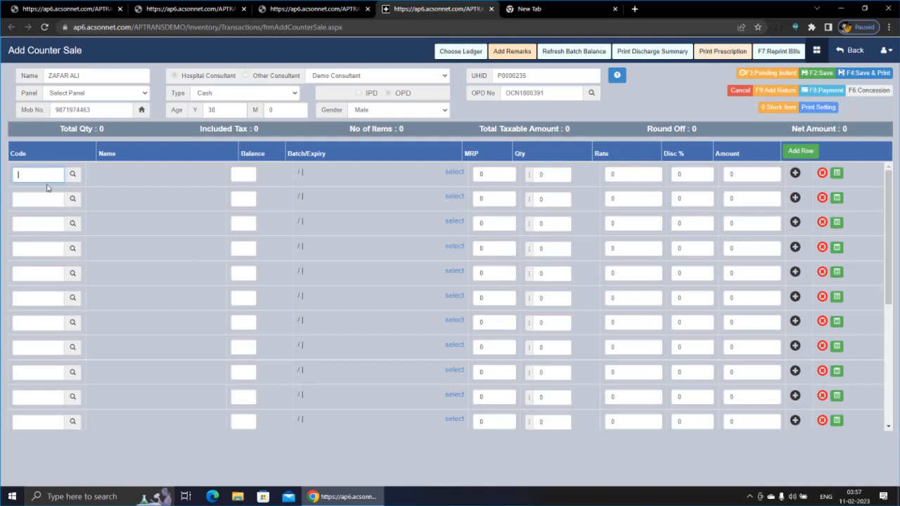
# Step: Add PARALDEHYDE NORMAL with quantity 10 from batch SACDS at rate 100
pyautogui.write('pa')
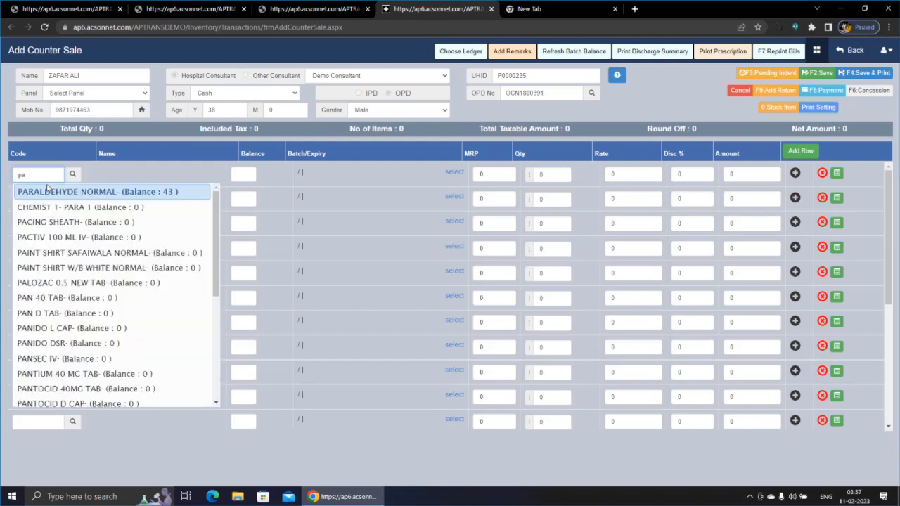
pyautogui.click(47, 190)
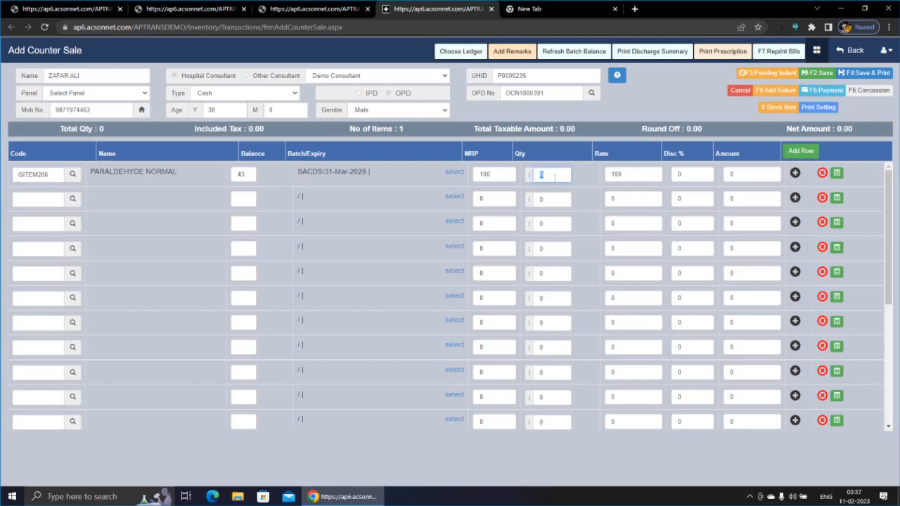
pyautogui.write('1')
pyautogui.press('Return')
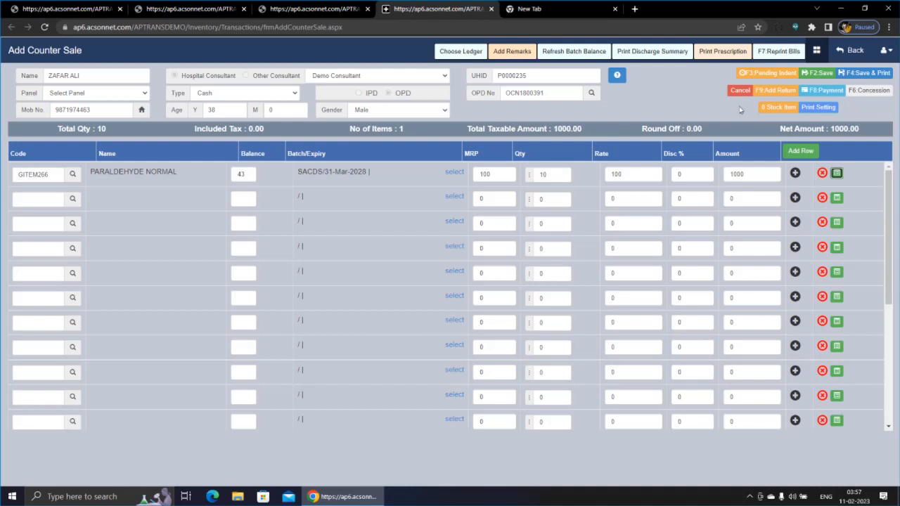
# Step: In Add Return, list past sale bills from 11-Feb-2022 onward
pyautogui.click(775, 92)
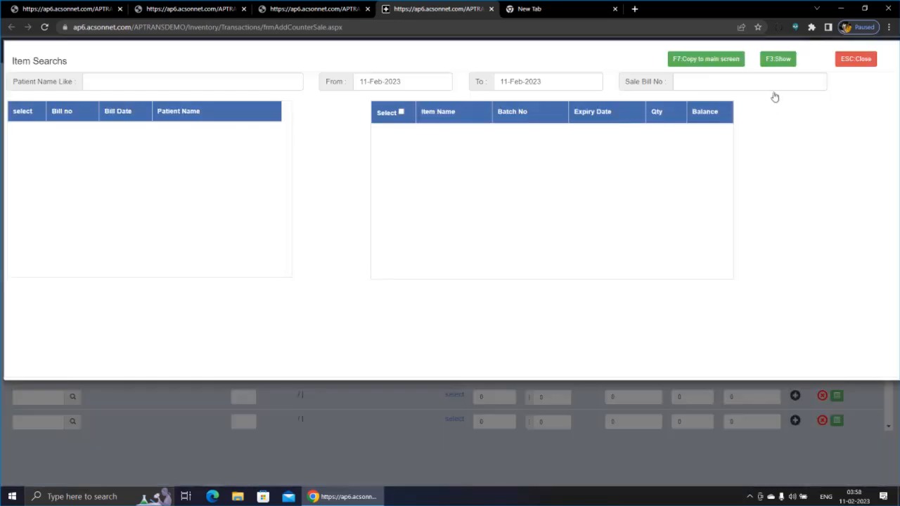
pyautogui.click(415, 79)
pyautogui.press('BackSpace')
pyautogui.write('2')
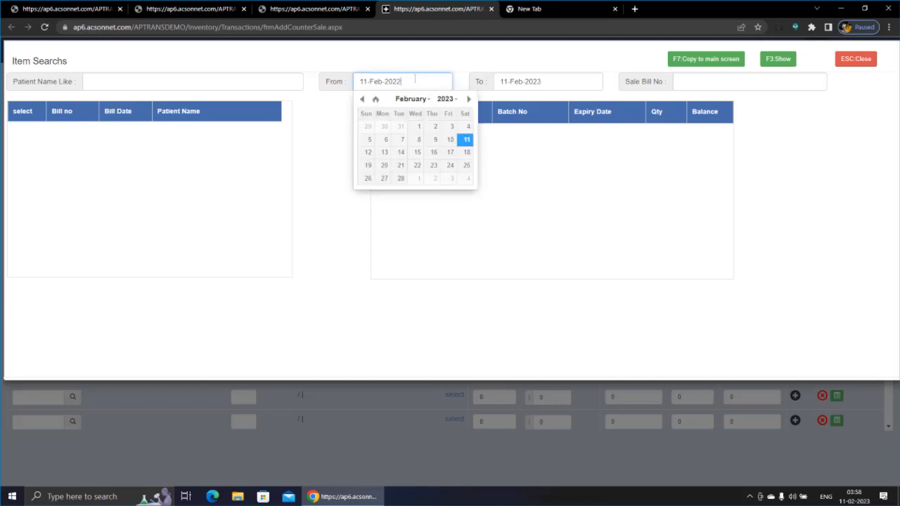
pyautogui.click(778, 59)
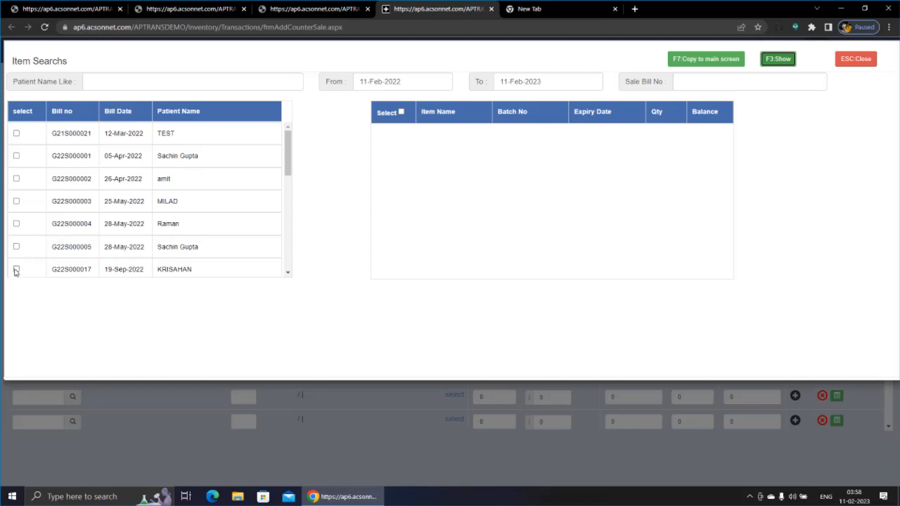
# Step: Copy CROCIN 650 MG from the September 2022 bill into the sale as a return of quantity 1
pyautogui.click(16, 270)
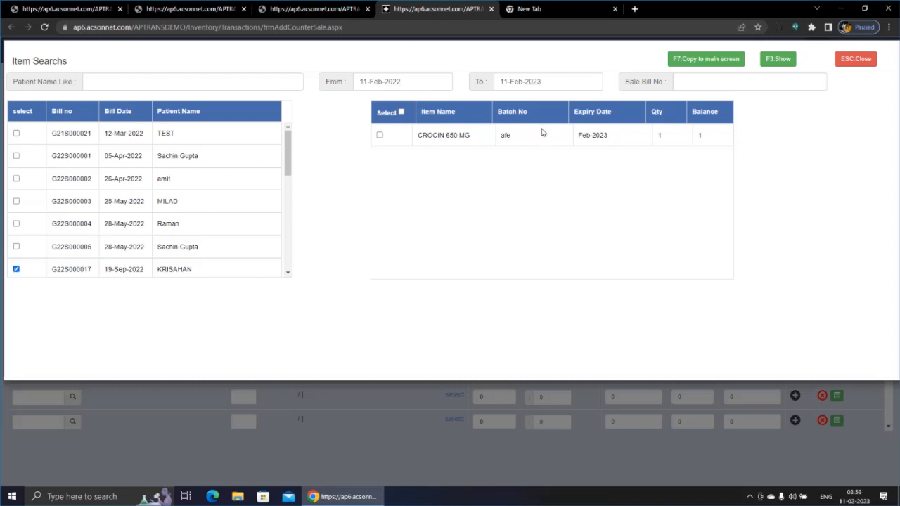
pyautogui.click(380, 135)
pyautogui.click(712, 62)
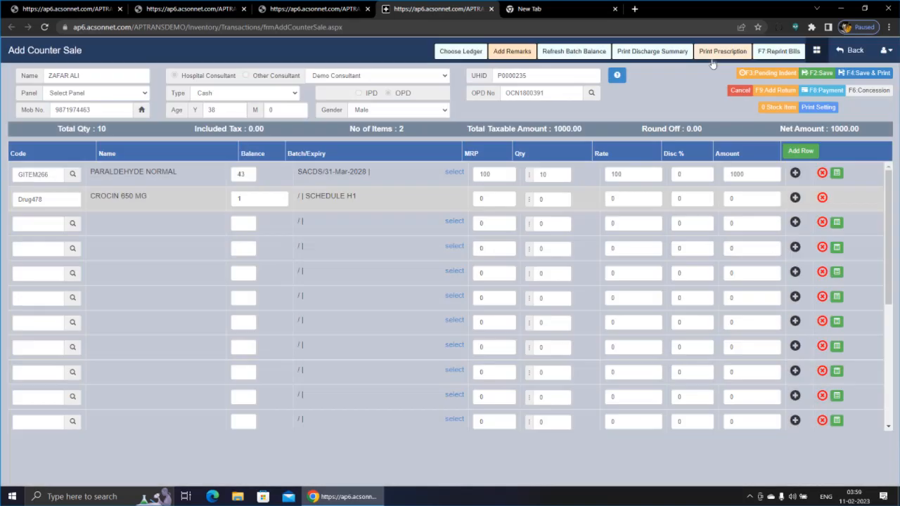
pyautogui.write('1')
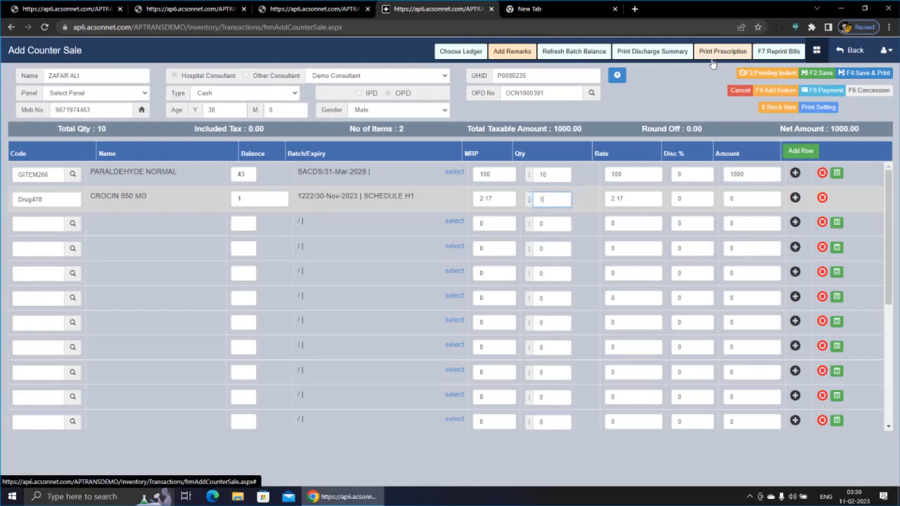
pyautogui.press('Return')
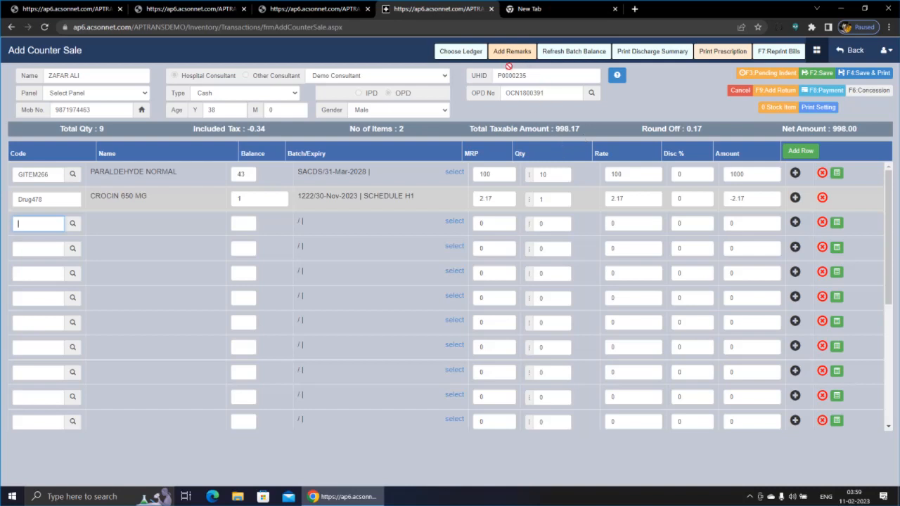
# Step: Add the remark 'My remarks here', then save and print the bill
pyautogui.click(512, 56)
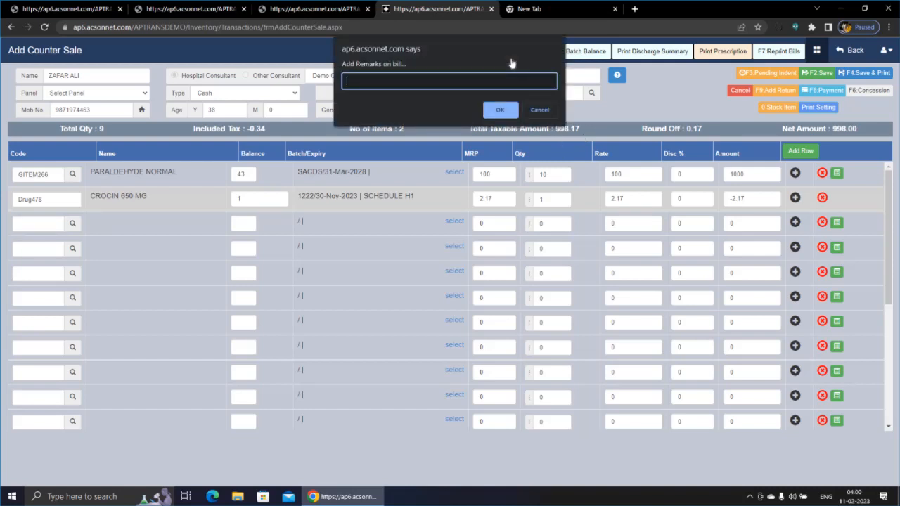
pyautogui.write('My remarks here')
pyautogui.click(510, 114)
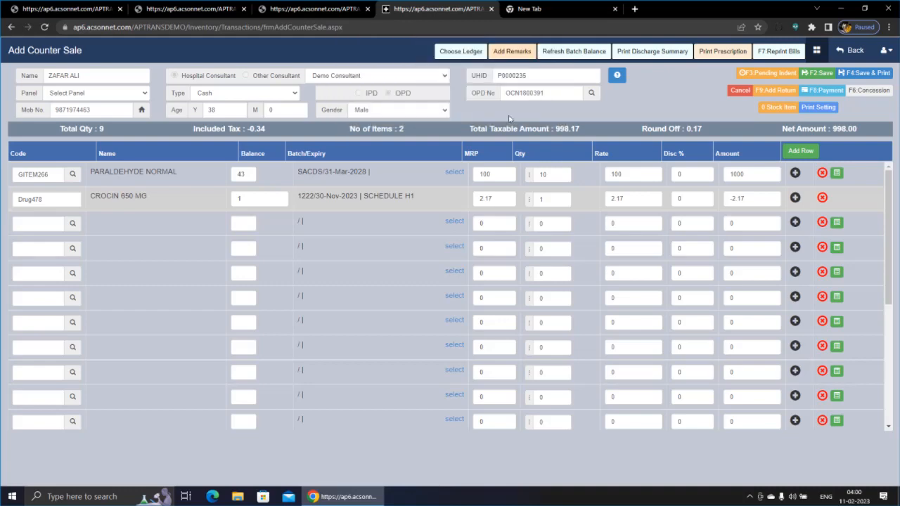
pyautogui.click(854, 74)
pyautogui.press('Return')
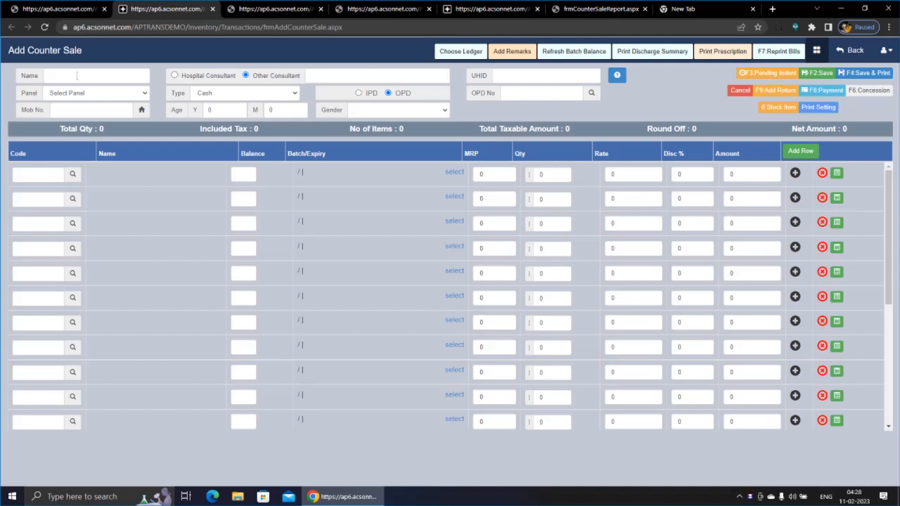
# Step: Enter the walk-in customer's name and record 'Dr. XYZ' as an outside consultant
pyautogui.click(77, 76)
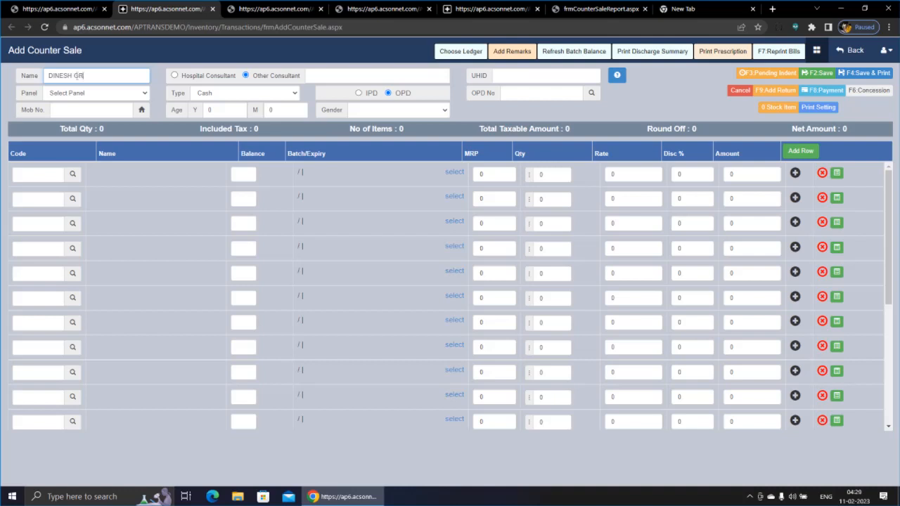
pyautogui.click(188, 79)
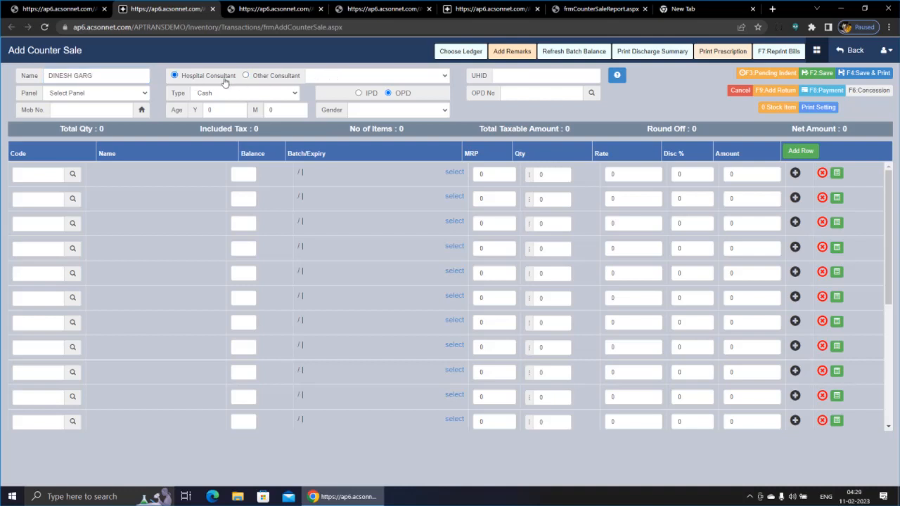
pyautogui.click(337, 78)
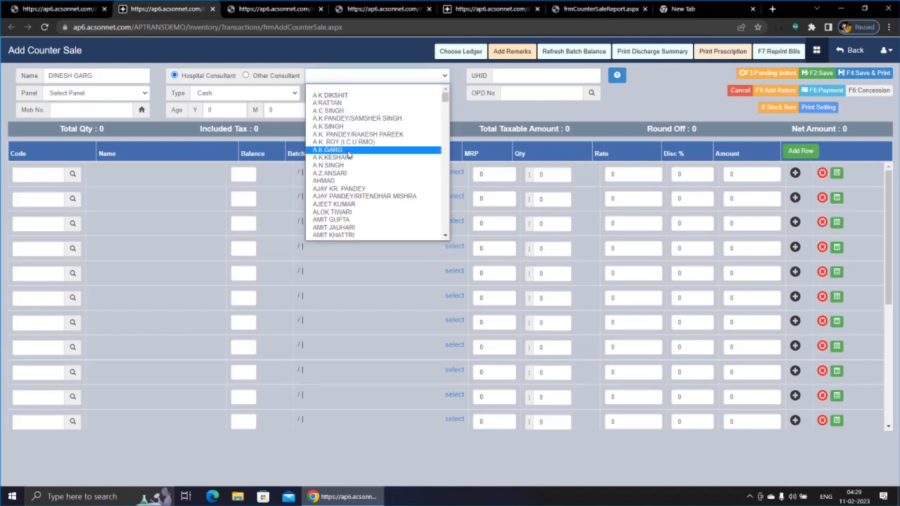
pyautogui.click(246, 77)
pyautogui.click(246, 76)
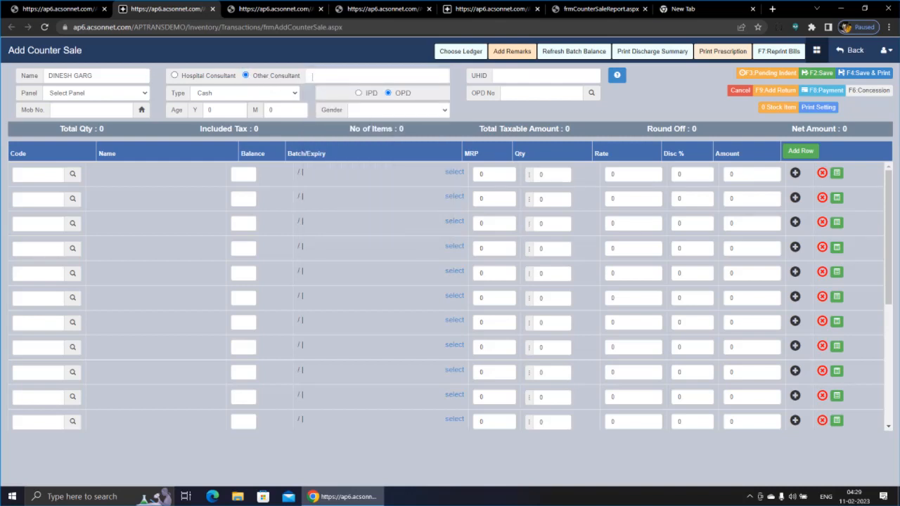
pyautogui.click(321, 76)
pyautogui.write('D')
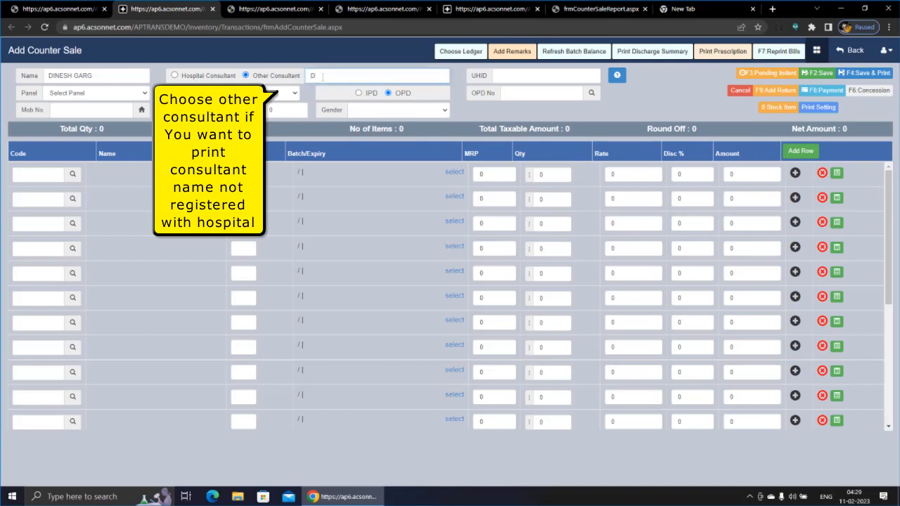
pyautogui.write('r. XYZ')
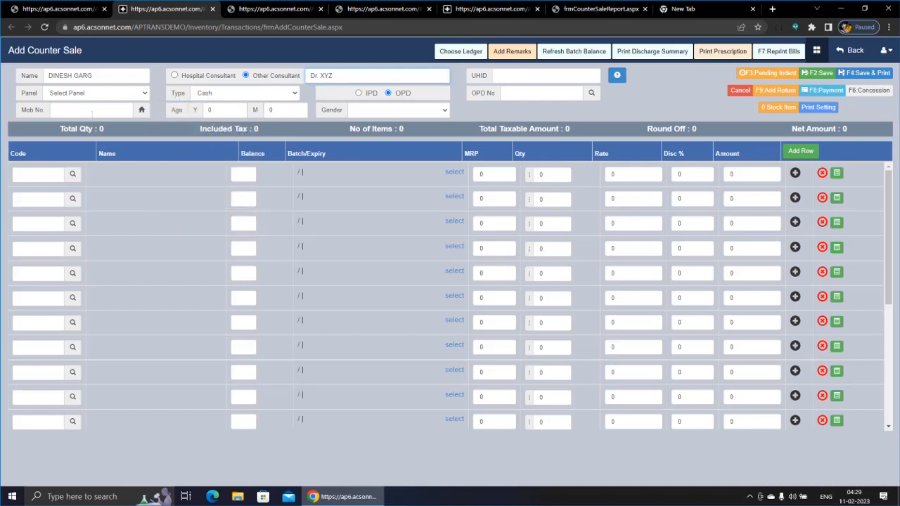
# Step: Set gender to Male and type 'croc' in the first item code field
pyautogui.click(438, 113)
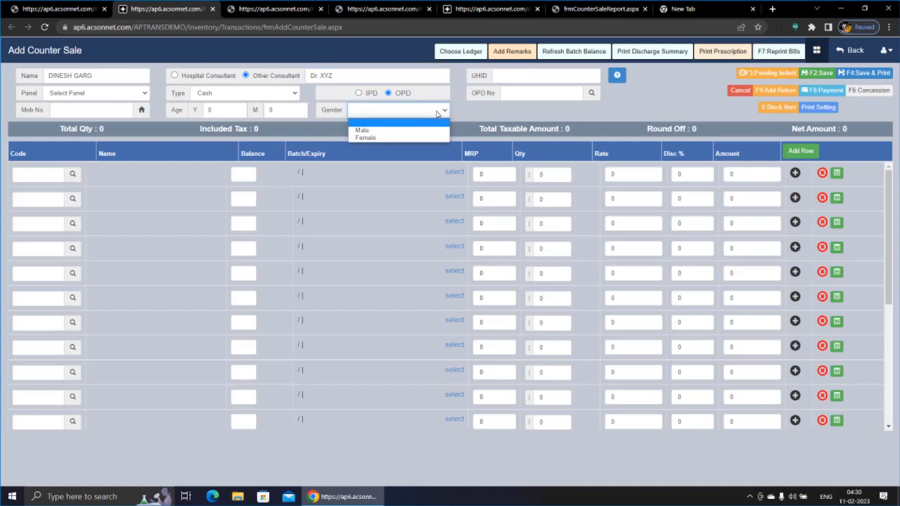
pyautogui.click(363, 130)
pyautogui.click(47, 176)
pyautogui.write('cro')
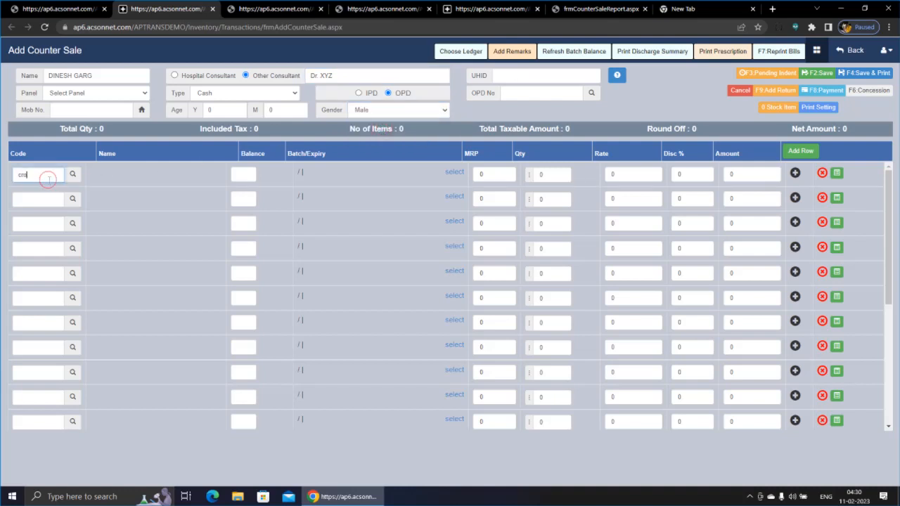
pyautogui.write('c')
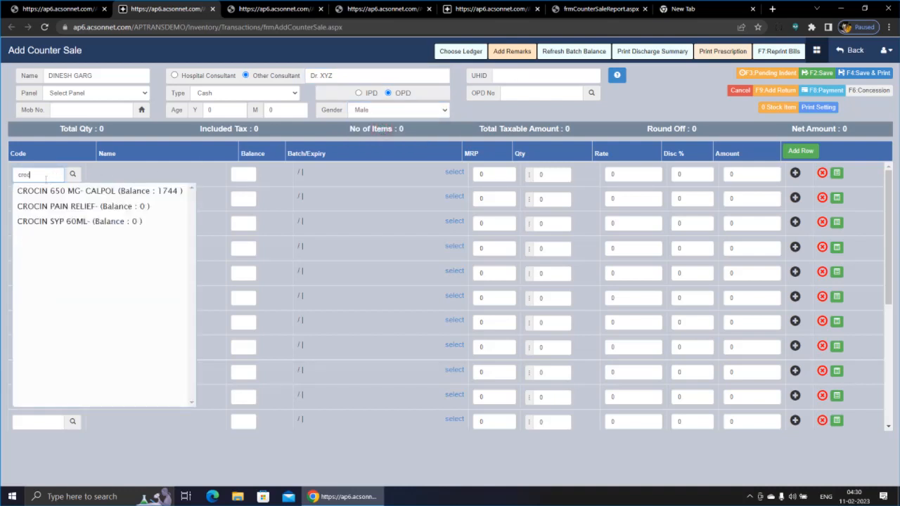
# Step: Pick CROCIN 650 MG from the suggestions with quantity 10, batch 1222 at rate 2.17
pyautogui.click(41, 190)
pyautogui.write('10')
pyautogui.press('Return')
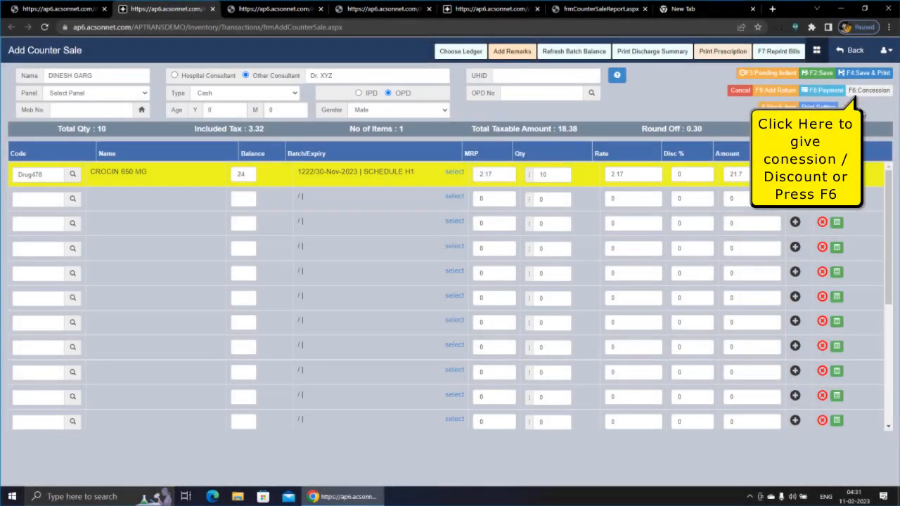
# Step: Apply a 10% percentage concession authorised by Adminstrator, making the CROCIN line amount 19.53
pyautogui.click(856, 93)
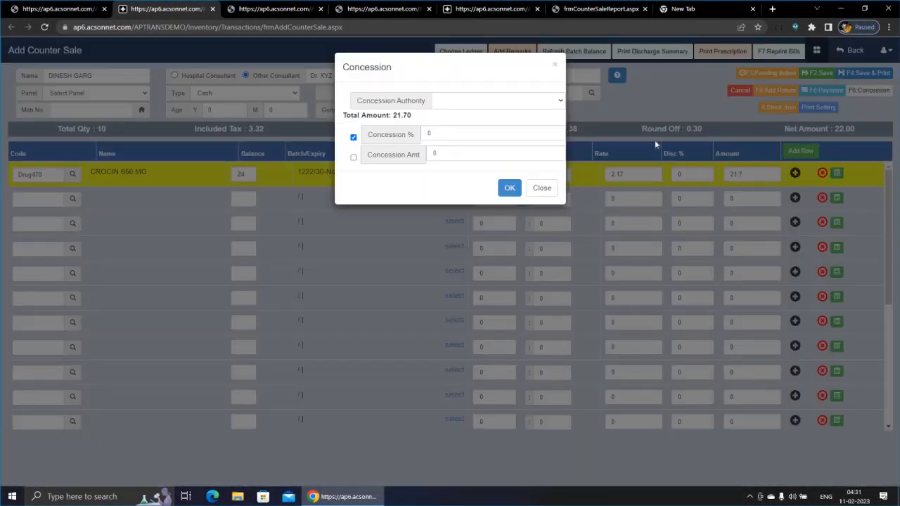
pyautogui.click(483, 102)
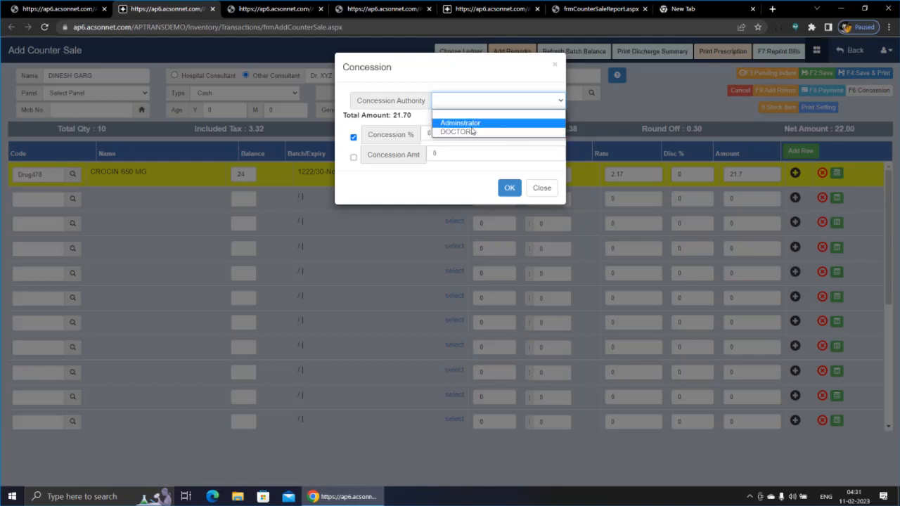
pyautogui.press('Return')
pyautogui.click(456, 132)
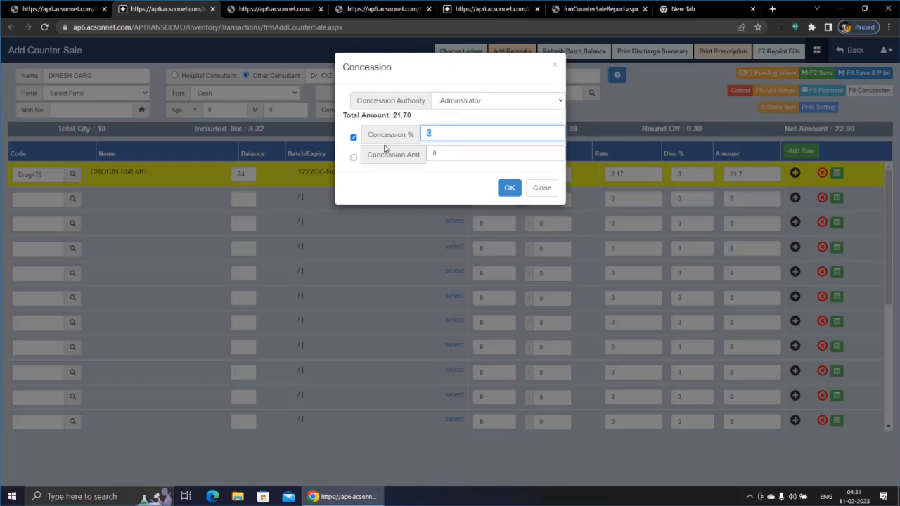
pyautogui.write('10')
pyautogui.press('Tab')
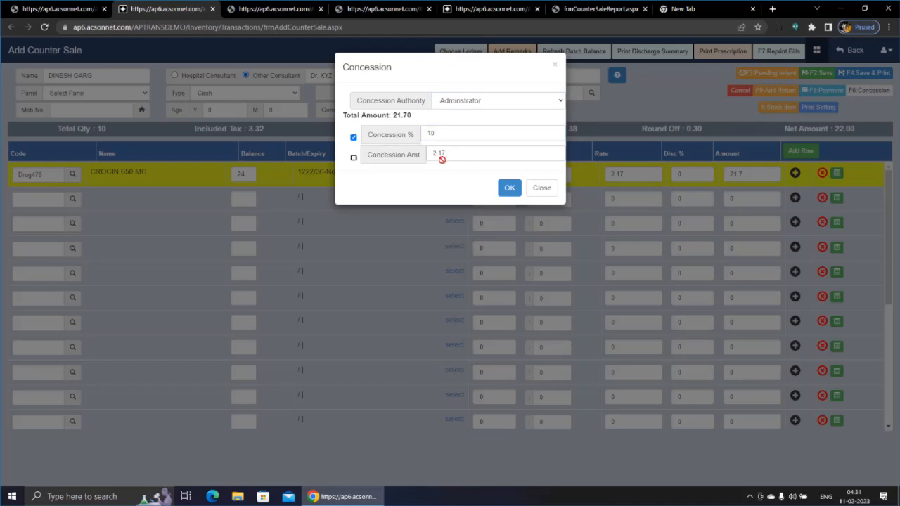
pyautogui.click(354, 158)
pyautogui.click(355, 144)
pyautogui.click(354, 138)
pyautogui.click(508, 189)
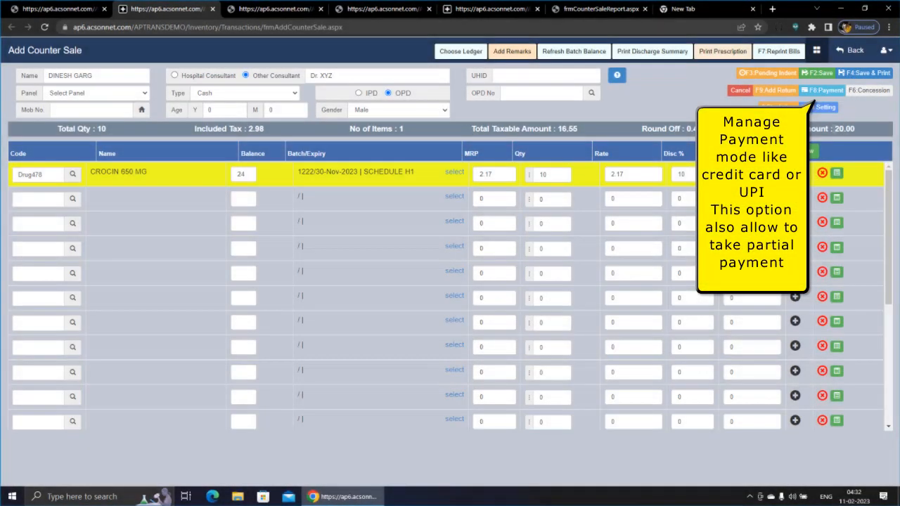
# Step: Set the payment mode to CREDIT CARD and enter the card number
pyautogui.click(823, 91)
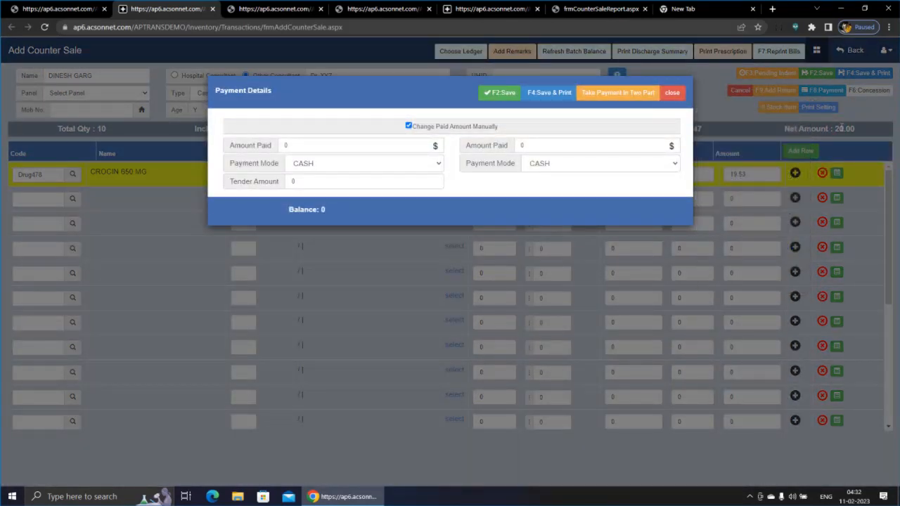
pyautogui.click(430, 166)
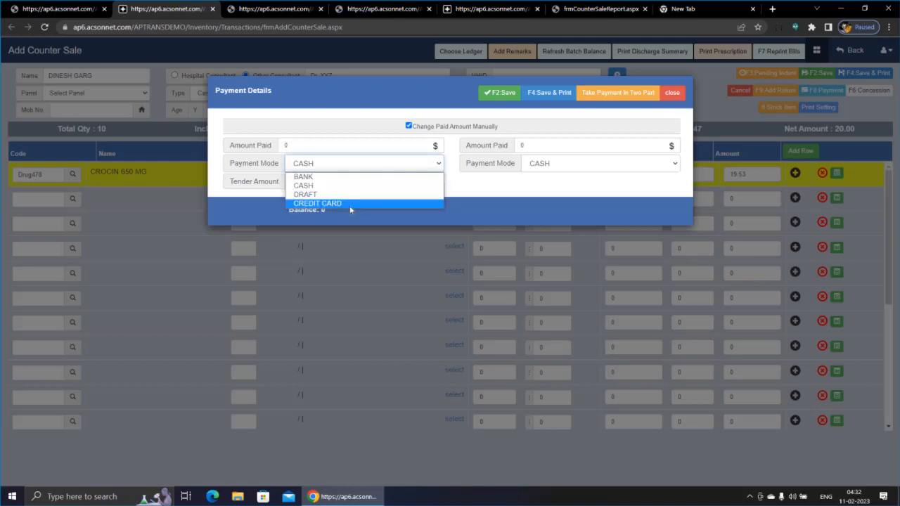
pyautogui.click(350, 209)
pyautogui.press('Tab')
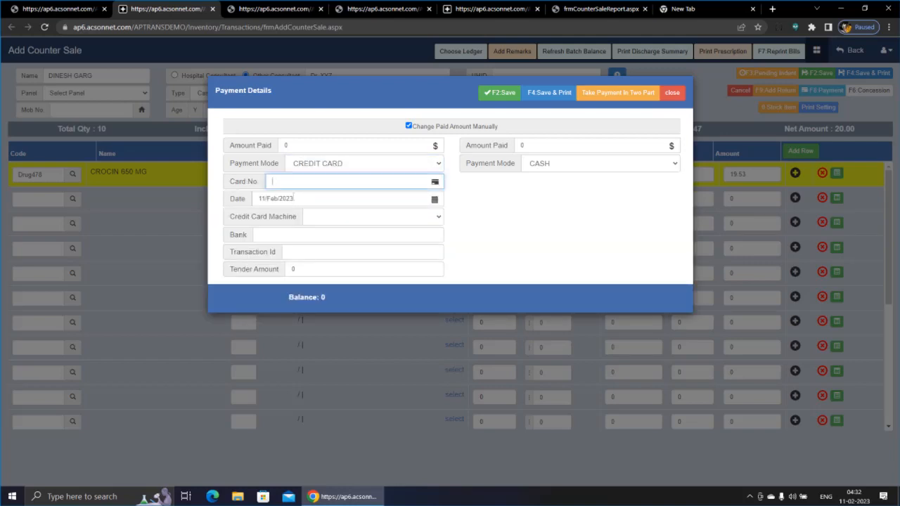
pyautogui.write('11111')
# Step: Change the card amount paid to 15, leaving 5 to be paid in cash
pyautogui.click(289, 146)
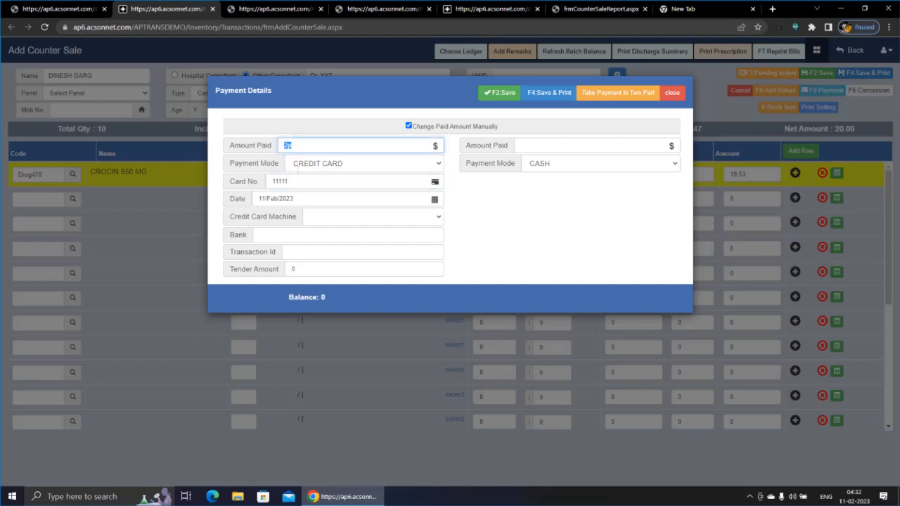
pyautogui.press('Tab')
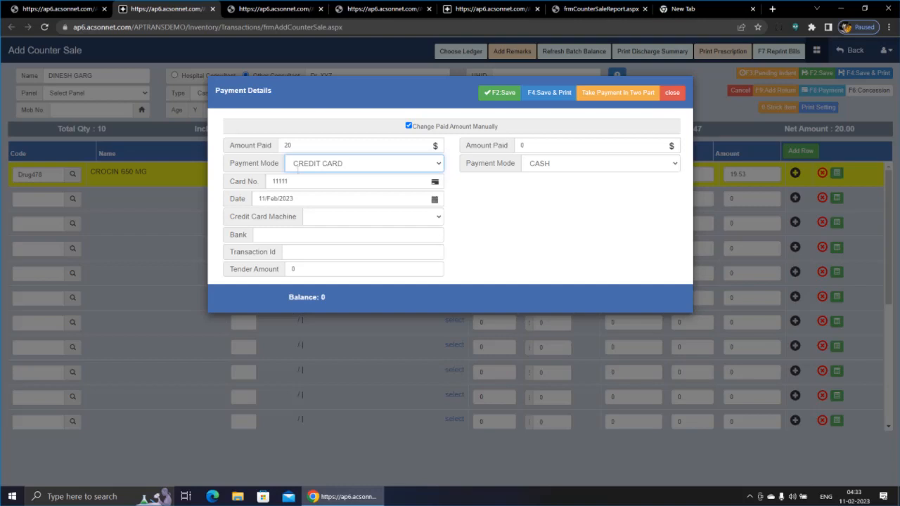
pyautogui.click(295, 145)
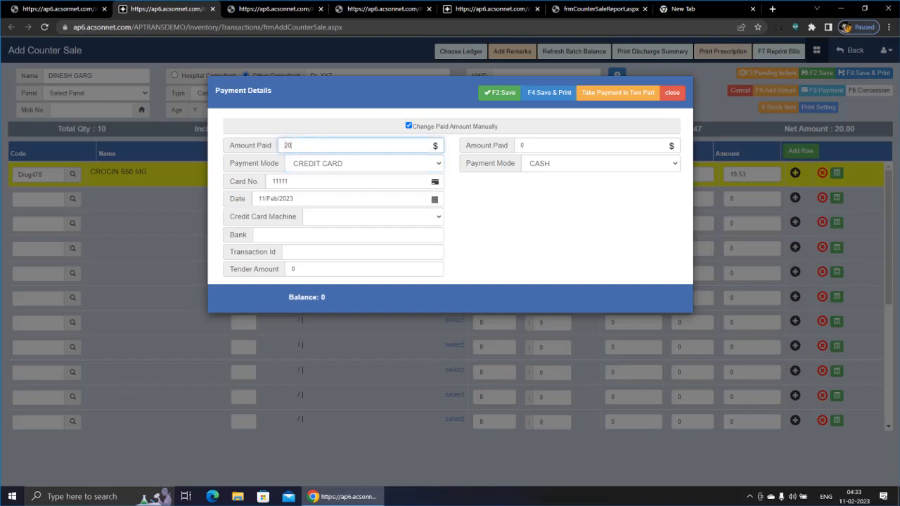
pyautogui.write('15')
pyautogui.press('Tab')
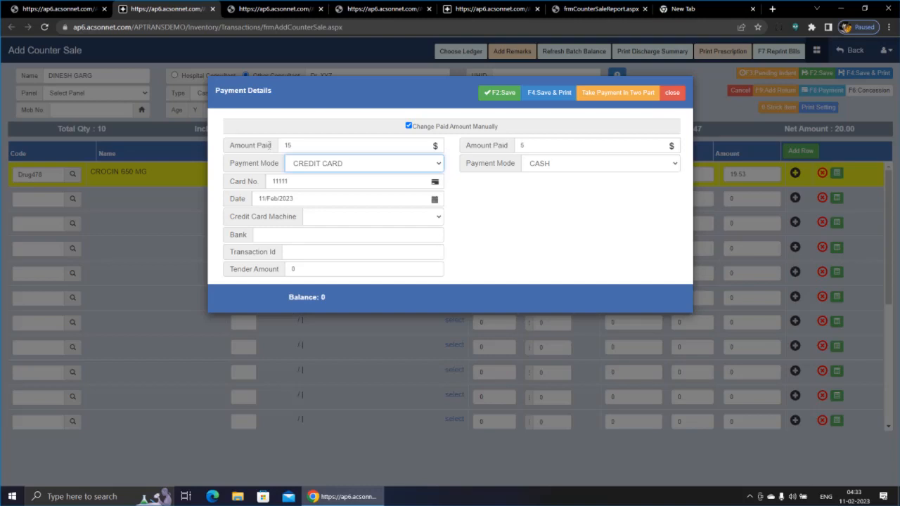
pyautogui.click(308, 141)
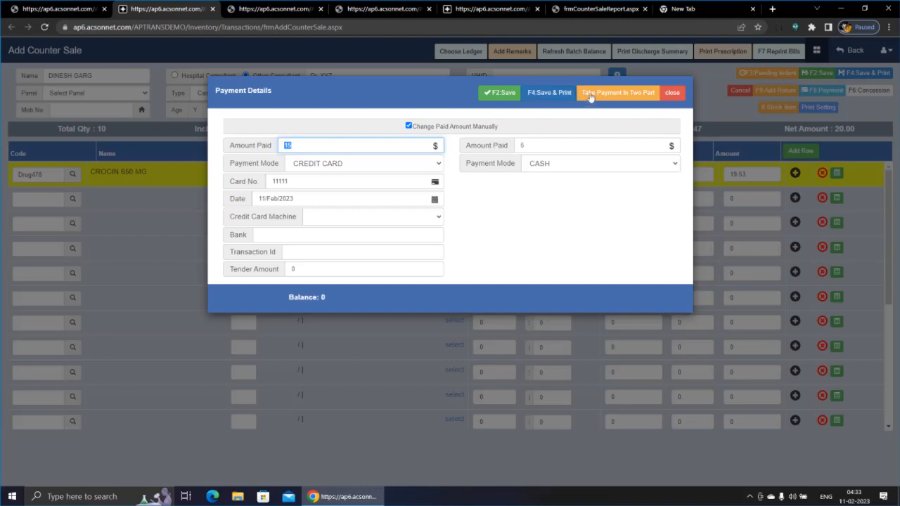
# Step: Split the 20.00 bill into 12 by credit card and 8 in cash, then save and print it
pyautogui.click(596, 94)
pyautogui.click(596, 95)
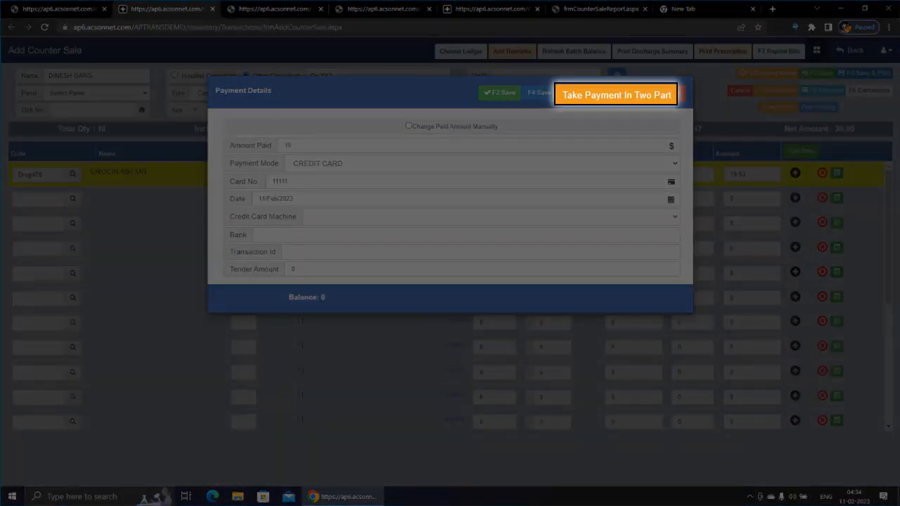
pyautogui.click(596, 94)
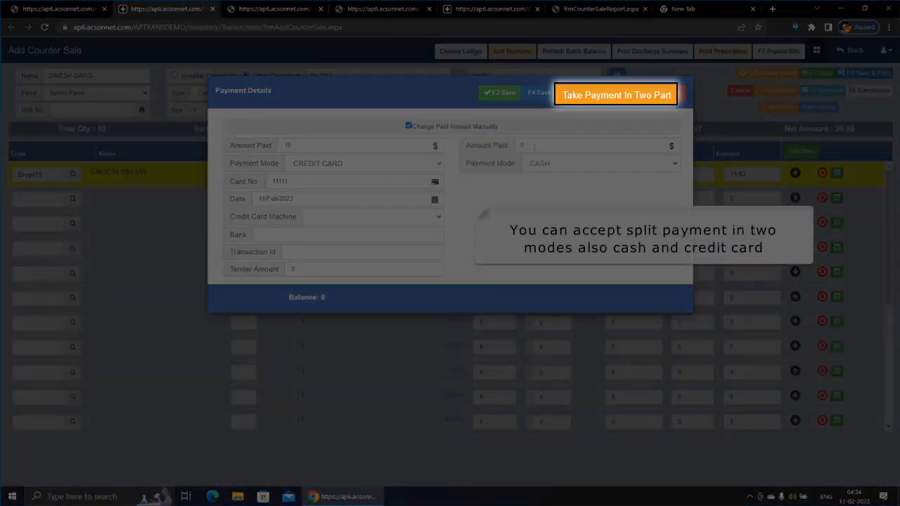
pyautogui.click(231, 150)
pyautogui.write('12')
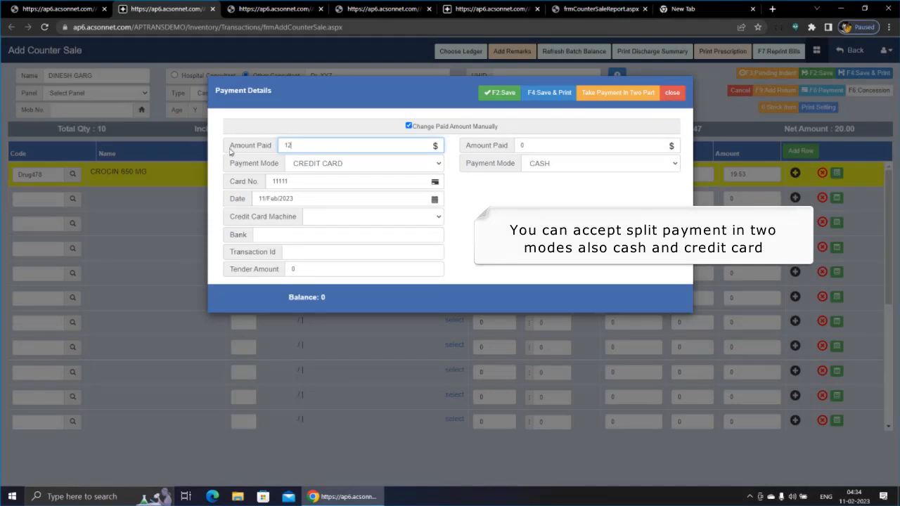
pyautogui.press('Tab')
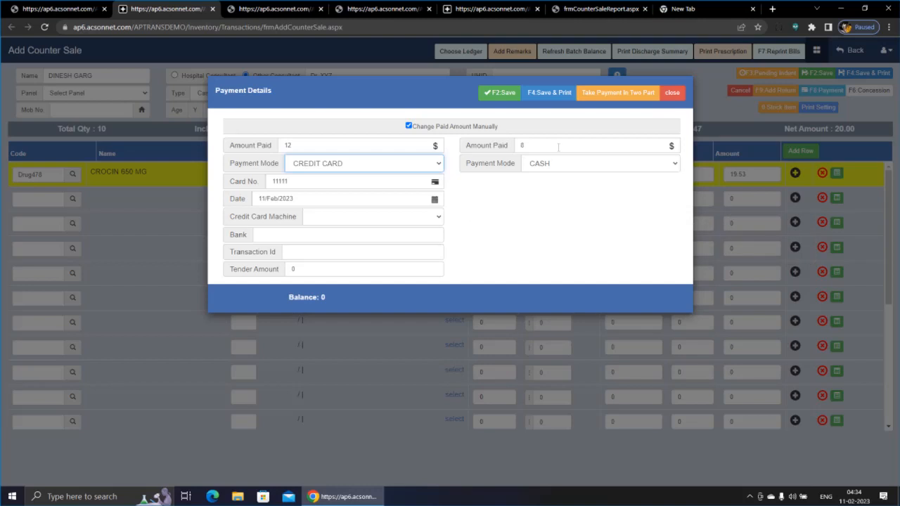
pyautogui.click(288, 269)
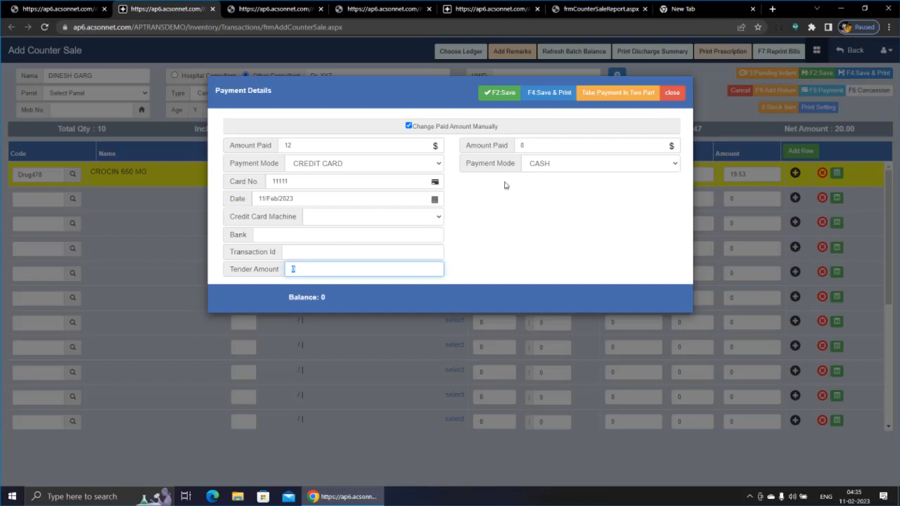
pyautogui.click(550, 99)
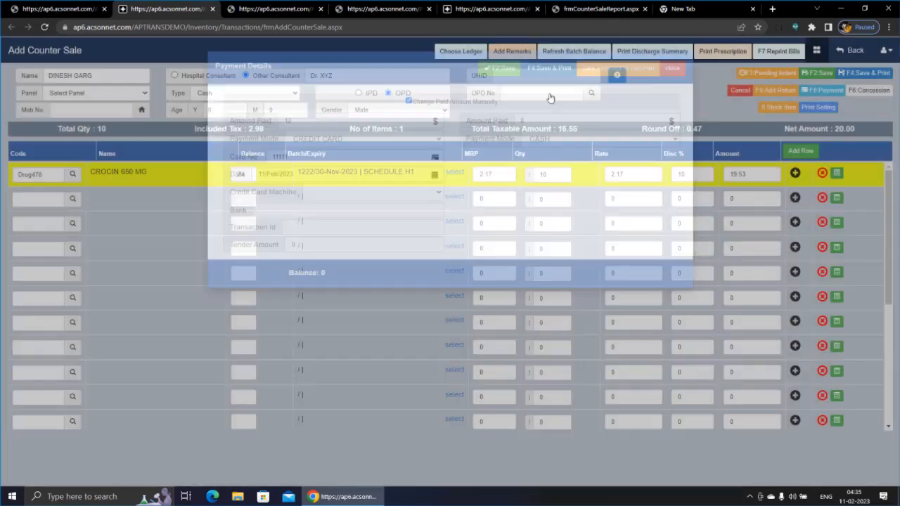
# Step: Confirm the Saved Successfully alert to open the 4-page tax invoice PDF in Chrome
pyautogui.click(540, 98)
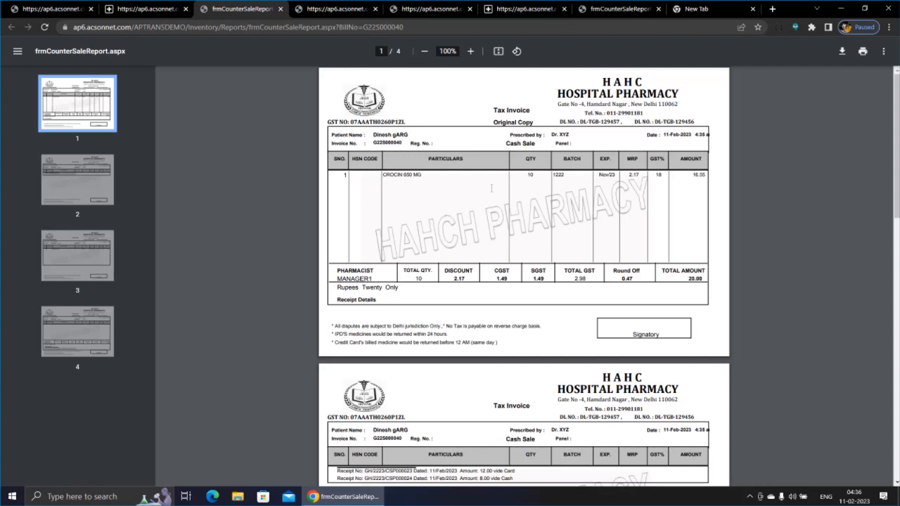
pyautogui.press('super+b')
pyautogui.press('Return')
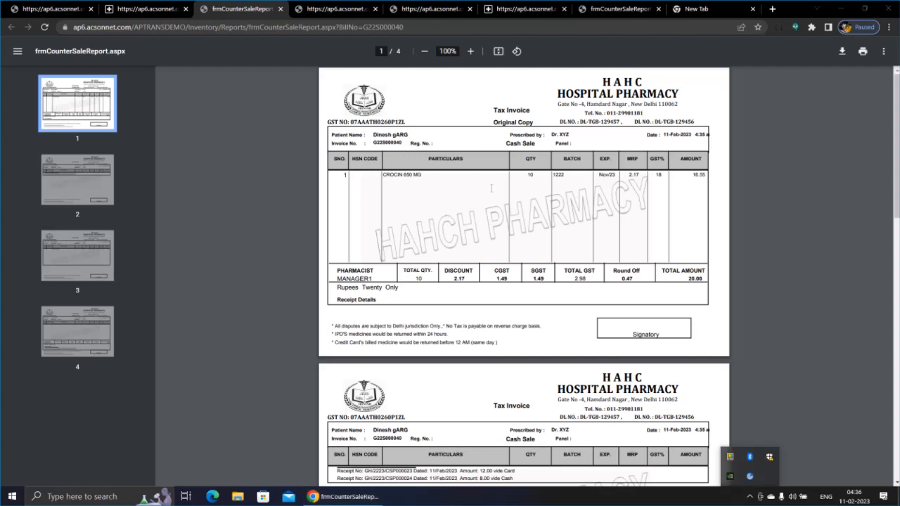